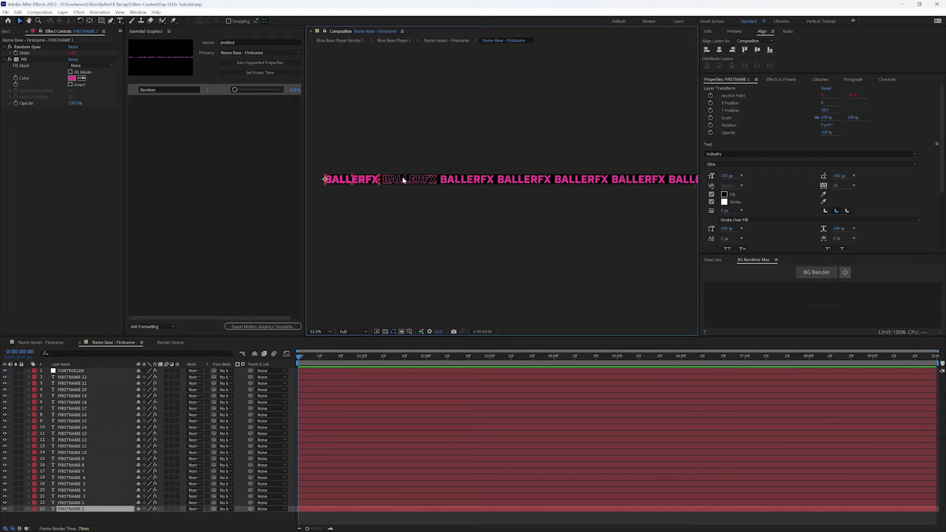
# Select the CONTROLLER layer and reveal its effects in the timeline.
pyautogui.press(',')
pyautogui.moveTo(456, 185); pyautogui.dragTo(362, 196)
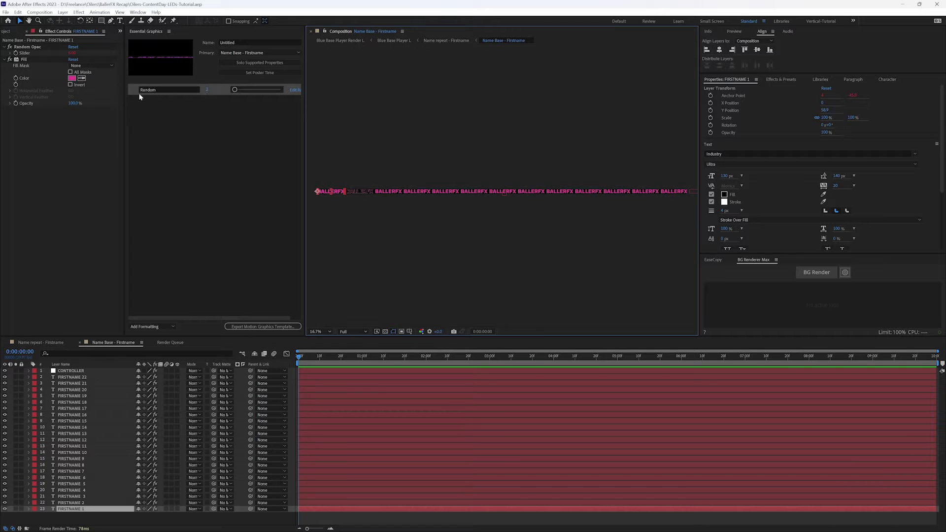
pyautogui.click(85, 372)
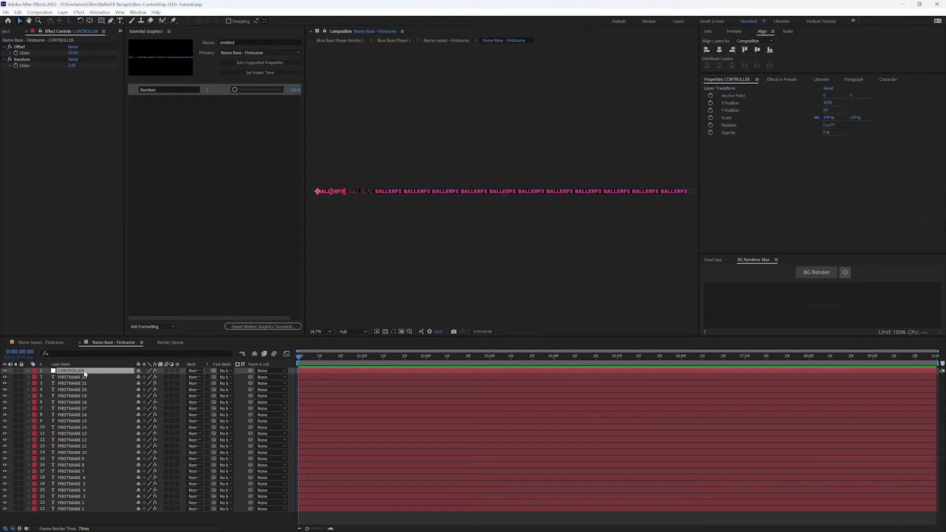
pyautogui.press('e')
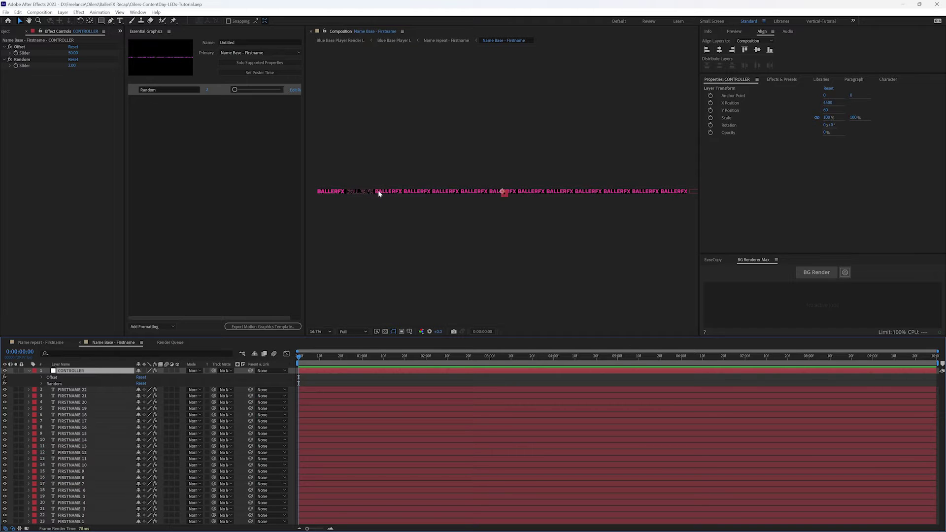
# Try an Offset slider value of 150 on the CONTROLLER layer and undo the change.
pyautogui.click(73, 53)
pyautogui.write('150')
pyautogui.press('Return')
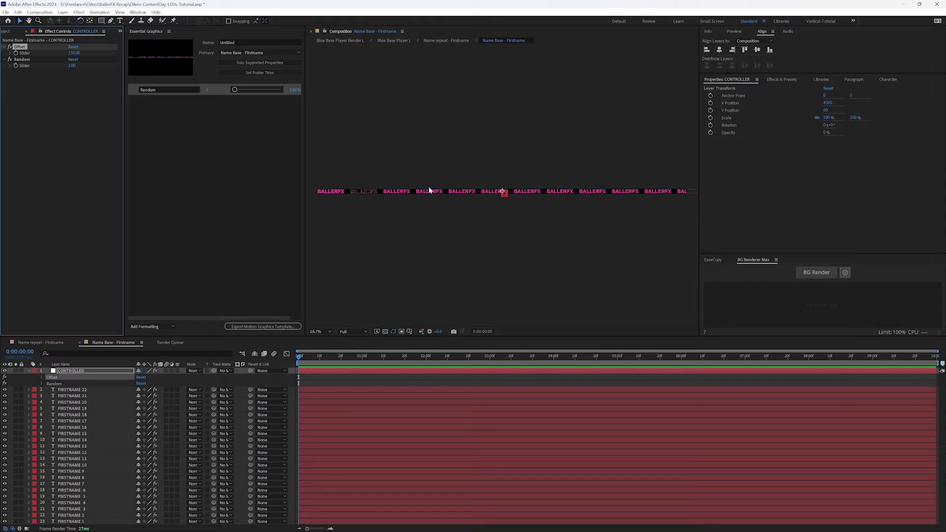
pyautogui.click(74, 53)
pyautogui.click(92, 118)
pyautogui.hotkey('ctrl', 'z')
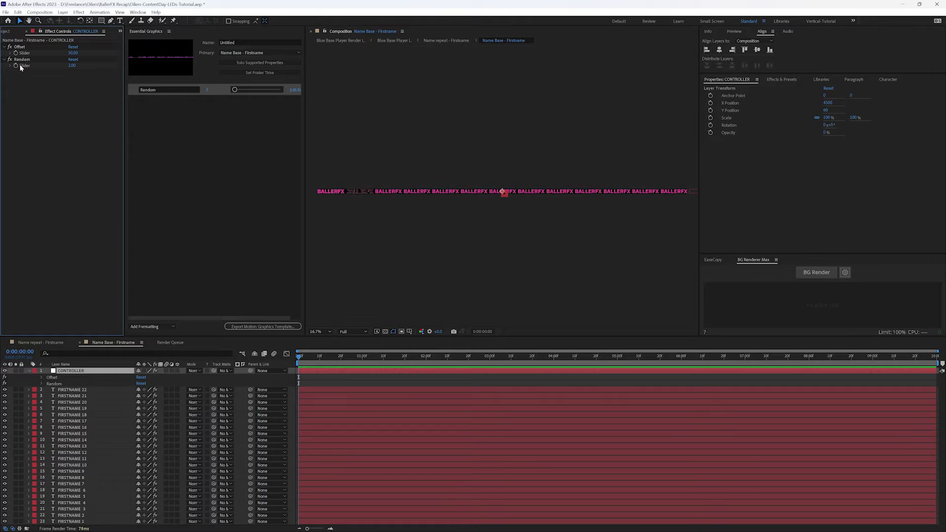
# Try several values for the Random property in Essential Graphics, set it back to 2, and collapse the CONTROLLER layer.
pyautogui.click(42, 384)
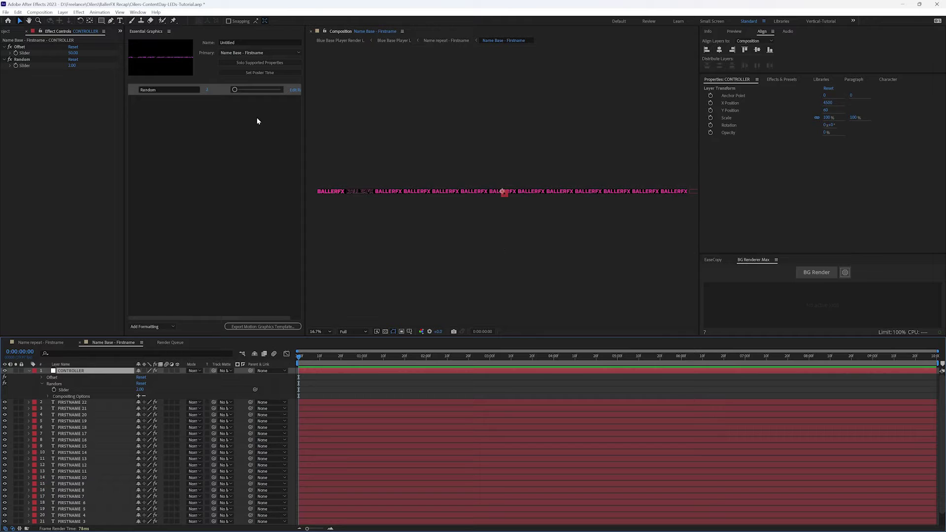
pyautogui.click(208, 90)
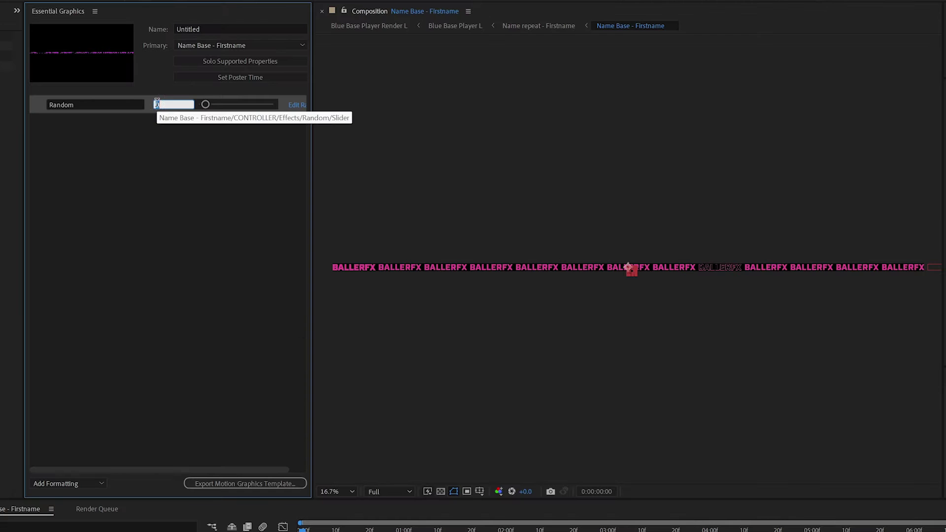
pyautogui.press('Up')
pyautogui.press('Down')
pyautogui.press('Down')
pyautogui.press('Down')
pyautogui.press('Down')
pyautogui.press('Up')
pyautogui.press('Up')
pyautogui.press('Up')
pyautogui.press('Up')
pyautogui.press('Up')
pyautogui.press('Down')
pyautogui.press('Down')
pyautogui.press('Down')
pyautogui.press('Down')
pyautogui.press('Up')
pyautogui.press('Up')
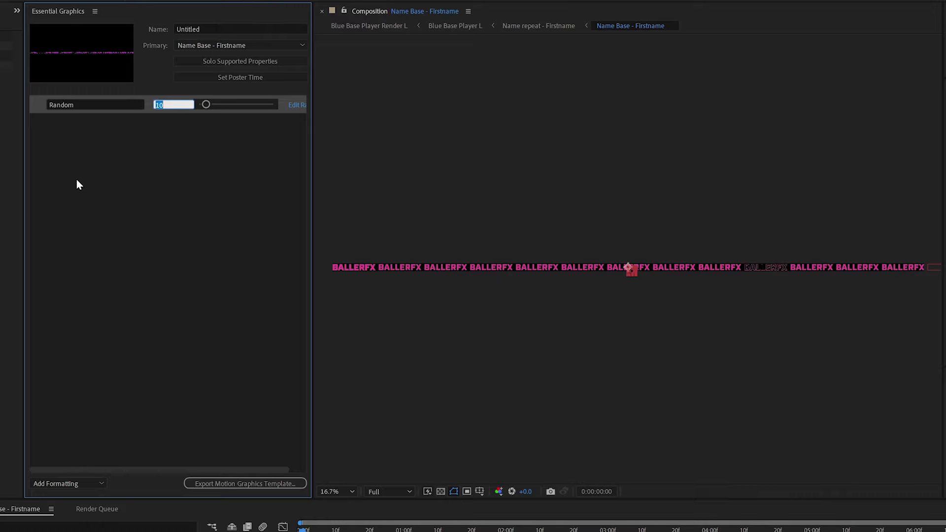
pyautogui.write('2')
pyautogui.press('Return')
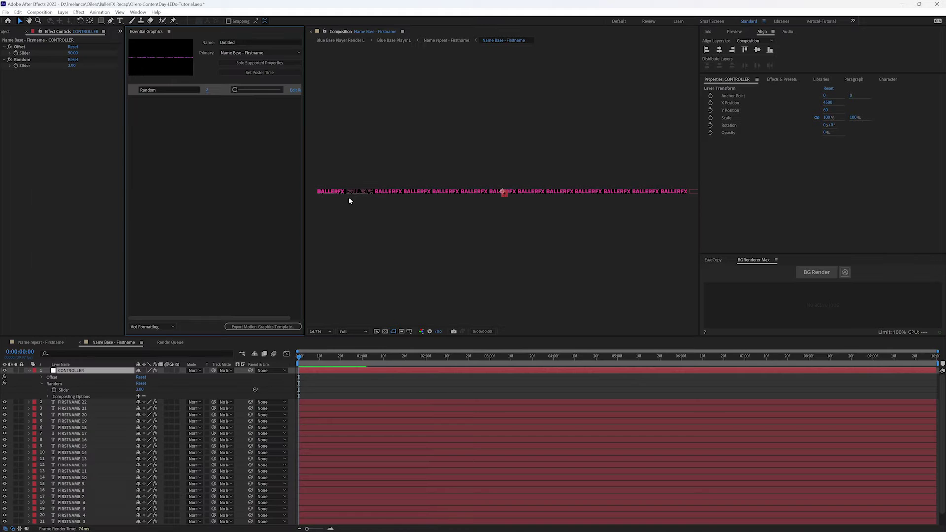
pyautogui.click(29, 371)
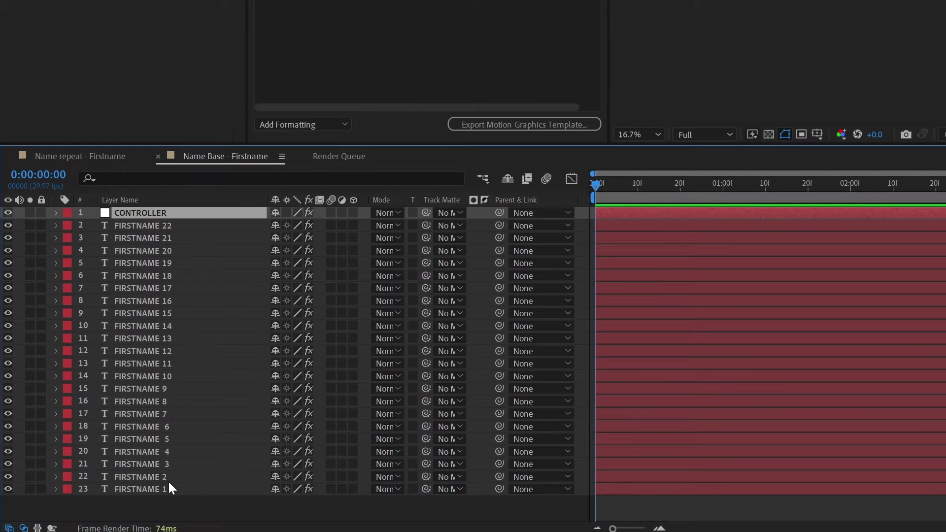
pyautogui.click(131, 491)
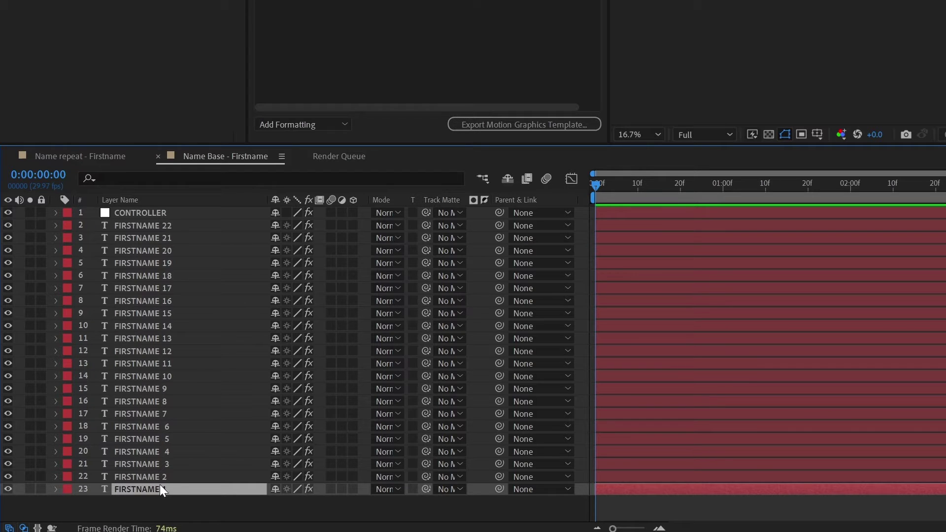
pyautogui.click(150, 498)
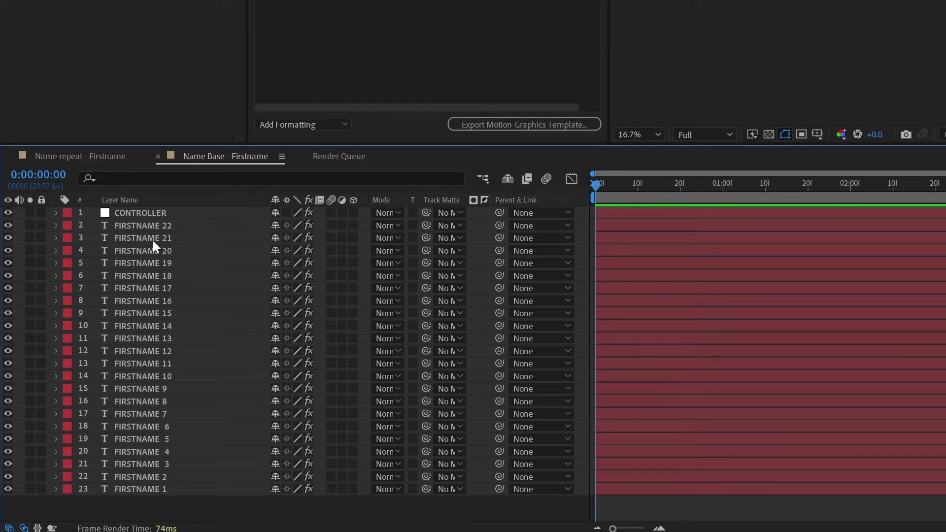
pyautogui.click(149, 226)
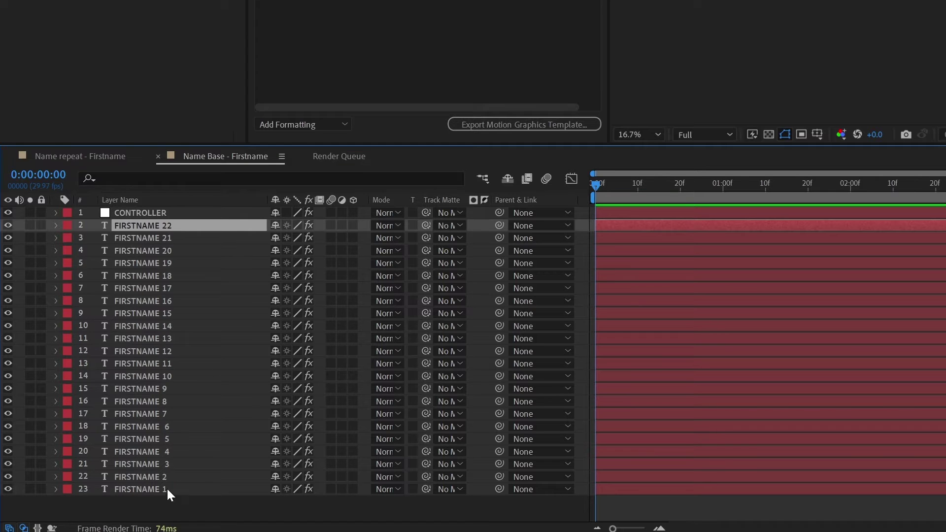
# Add a Fill Color Opacity animator to the FIRSTNAME 1 text layer.
pyautogui.click(55, 489)
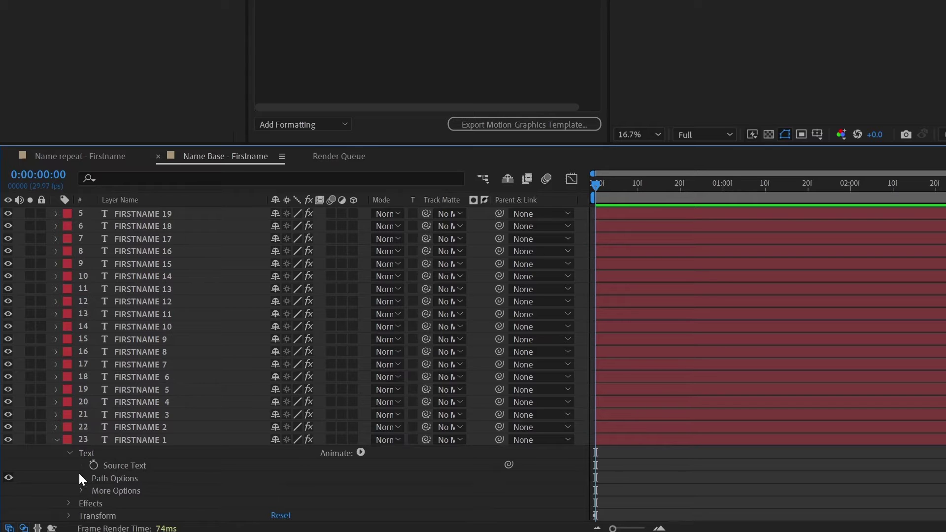
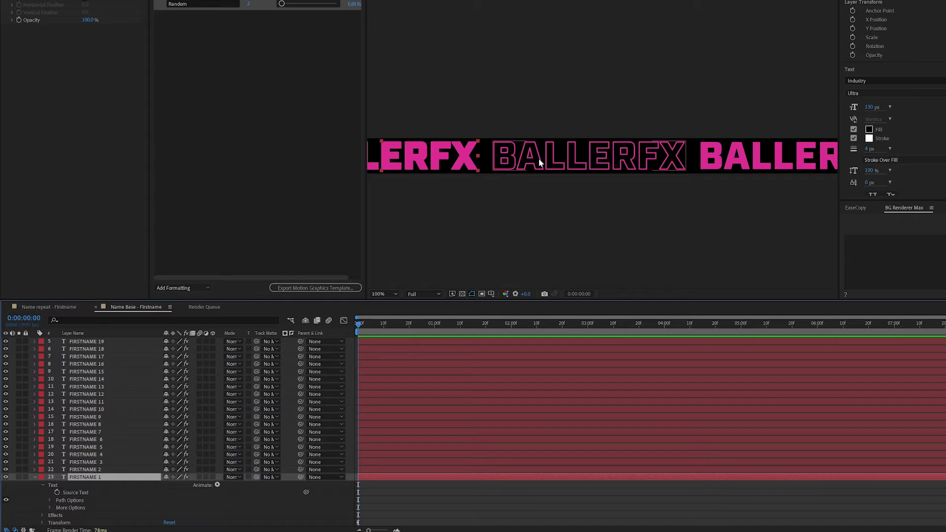
pyautogui.moveTo(435, 191); pyautogui.dragTo(593, 190)
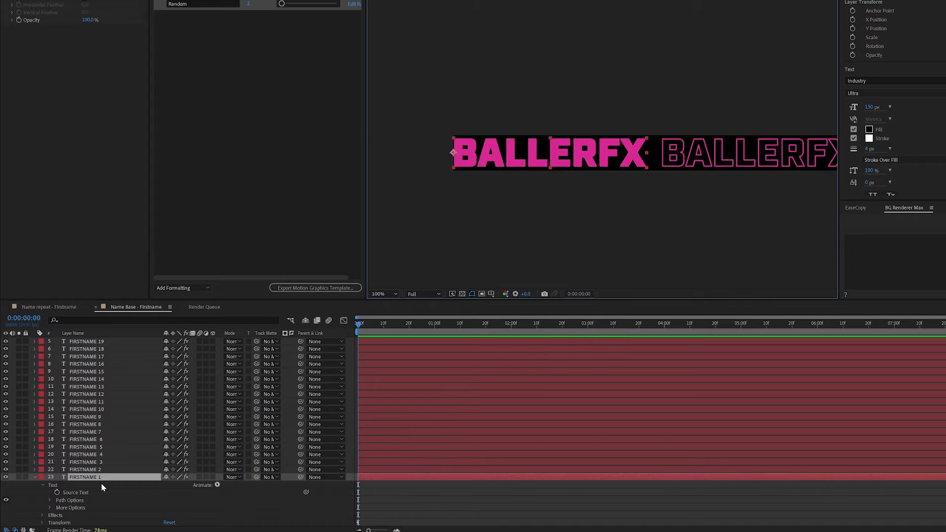
pyautogui.click(218, 485)
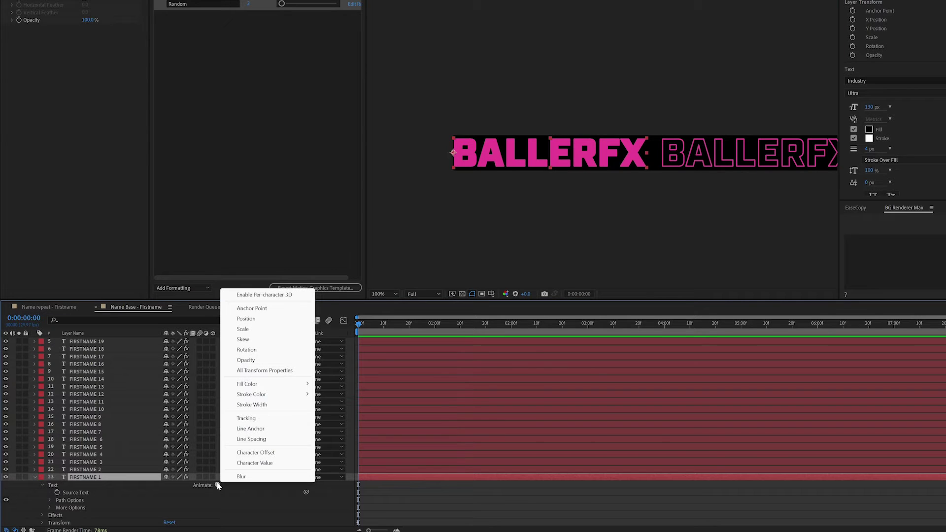
pyautogui.moveTo(296, 384)
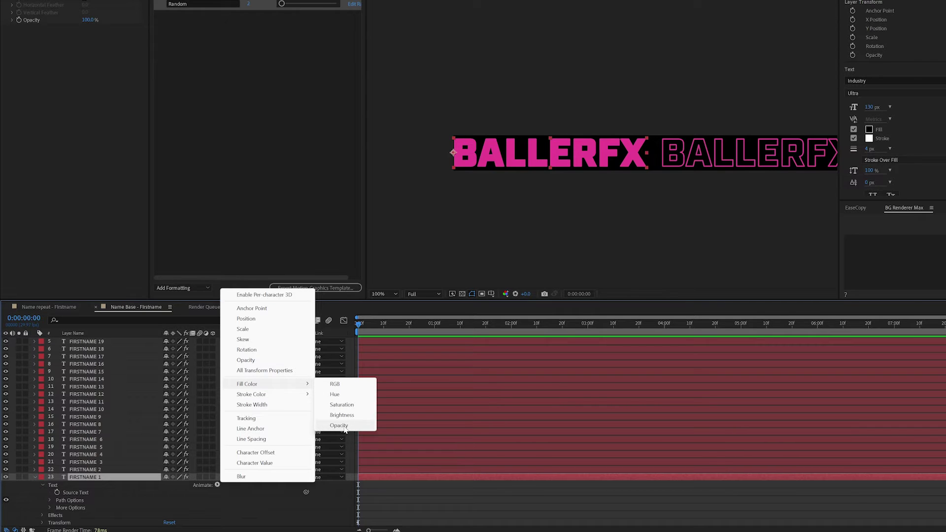
pyautogui.click(111, 479)
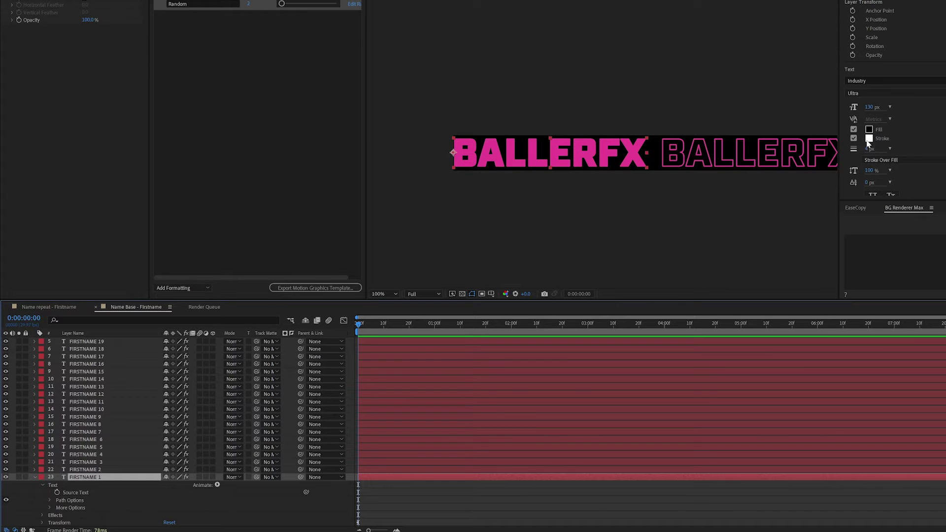
pyautogui.click(217, 485)
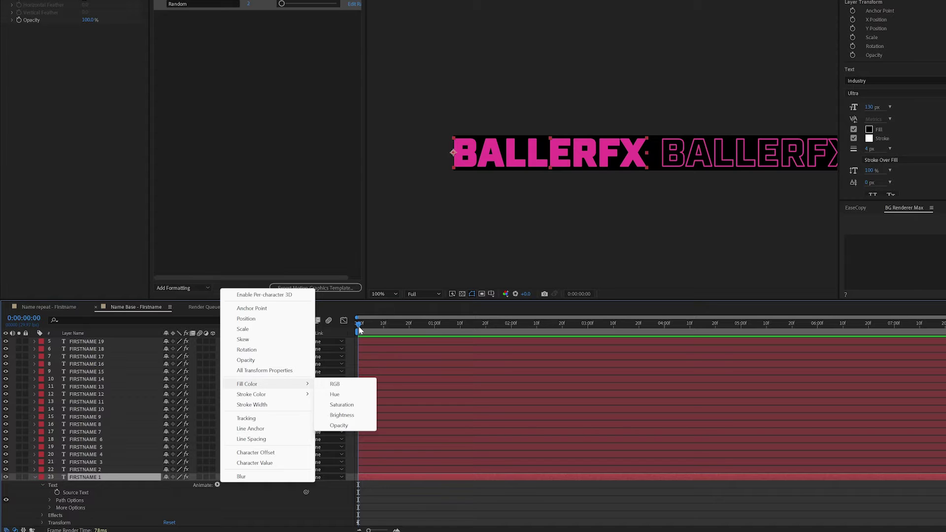
pyautogui.click(339, 426)
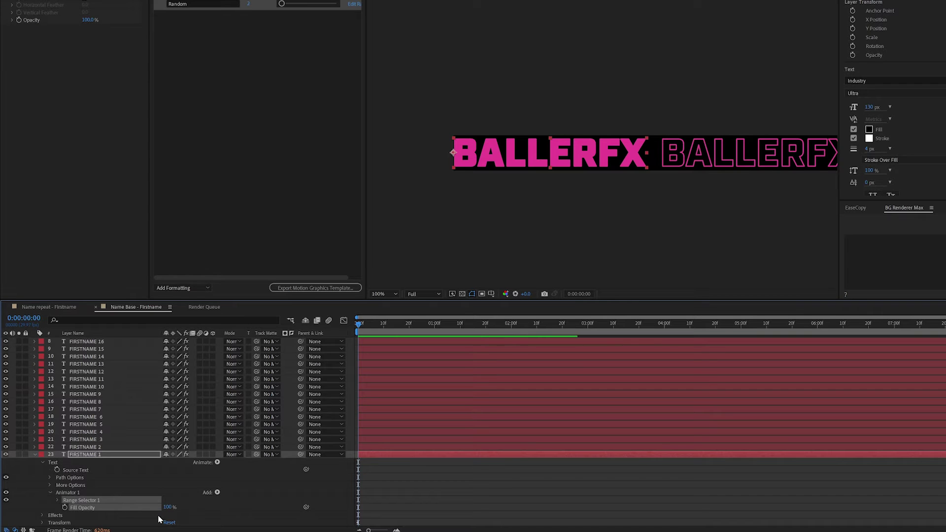
# Set the FIRSTNAME 1 animator's Fill Opacity to 0%.
pyautogui.click(168, 507)
pyautogui.write('0')
pyautogui.press('Return')
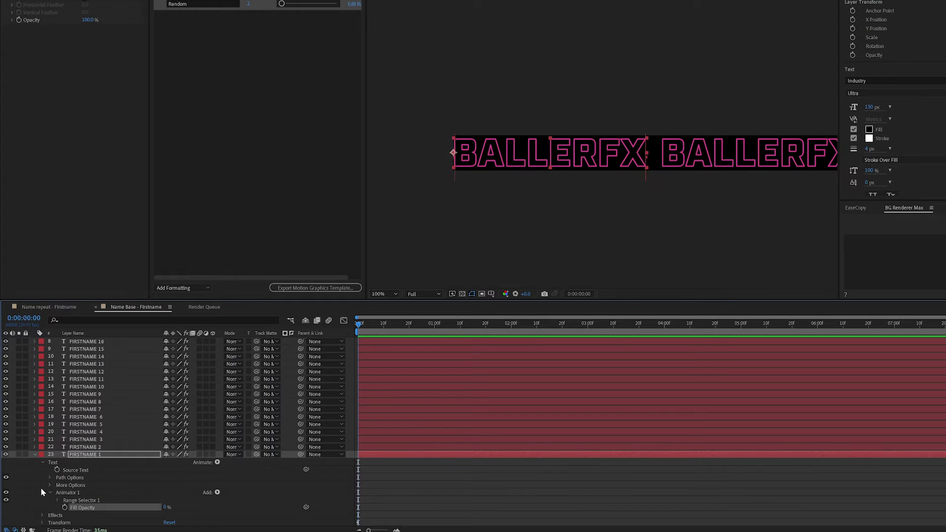
# Try Fill Opacity at 100% and a Range Selector End of 59% on FIRSTNAME 1, undoing each change.
pyautogui.moveTo(165, 507); pyautogui.dragTo(359, 507)
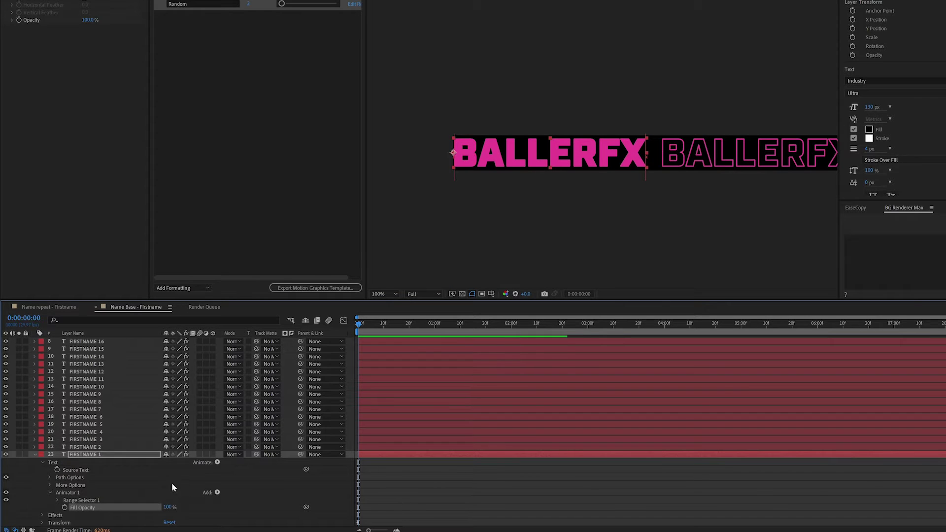
pyautogui.click(57, 500)
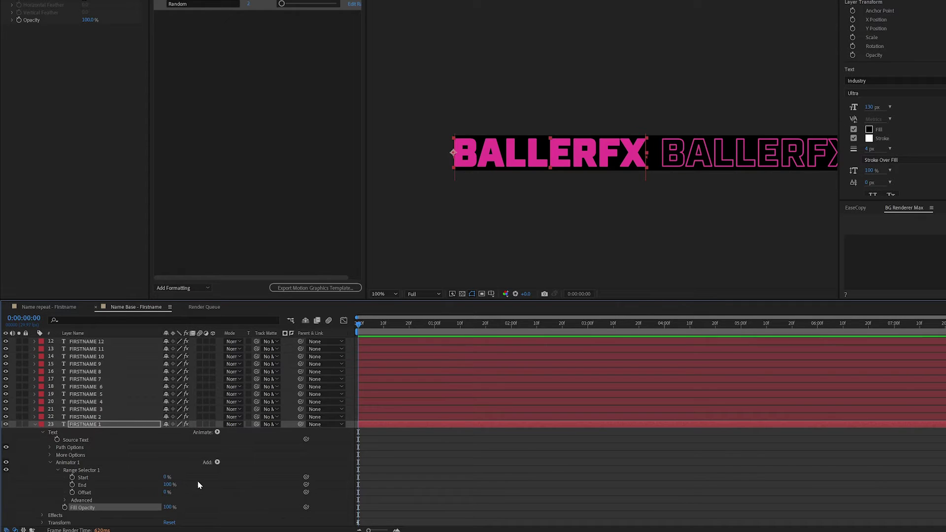
pyautogui.hotkey('ctrl', 'z')
pyautogui.moveTo(168, 485); pyautogui.dragTo(147, 485)
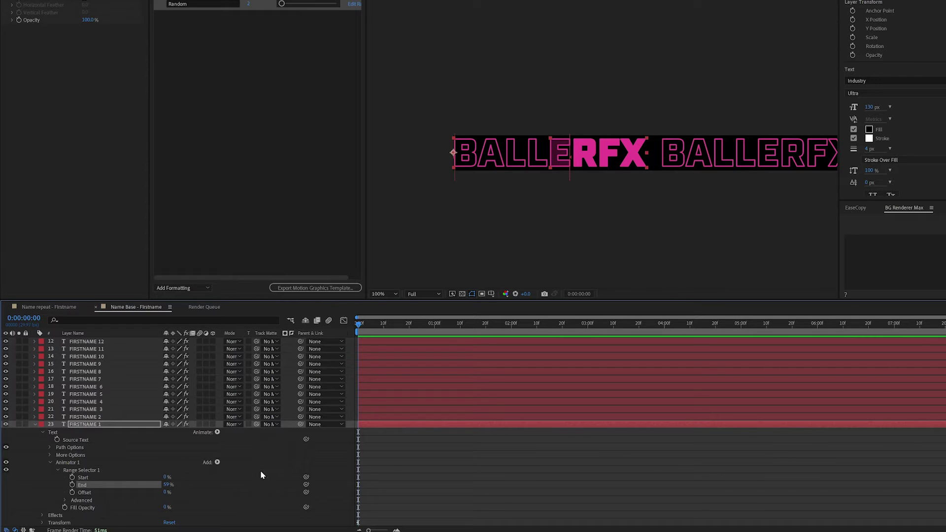
pyautogui.hotkey('ctrl', 'z')
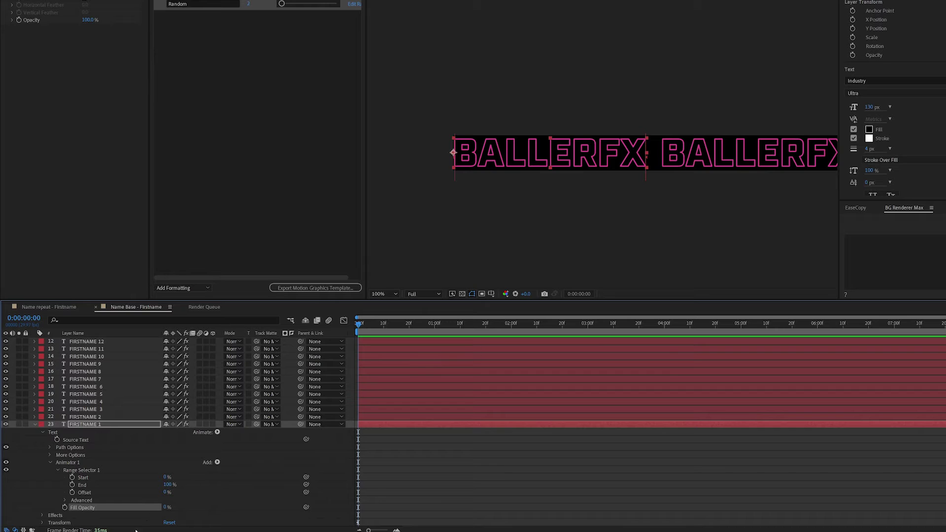
# Add an expression to FIRSTNAME 1's Fill Opacity with the line posterizeTime(2); followed by the start of a second line, var opac =.
pyautogui.keyDown('alt'); pyautogui.click(64, 507); pyautogui.keyUp('alt')
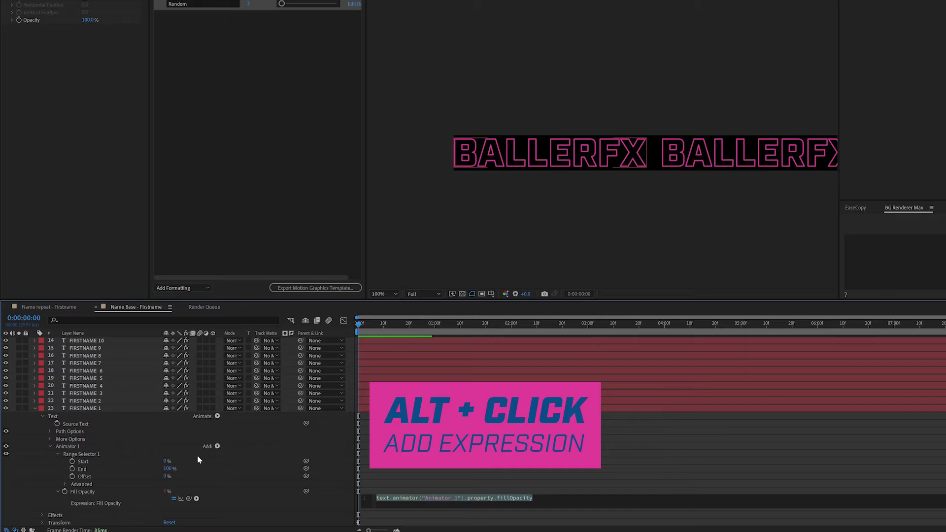
pyautogui.write('post')
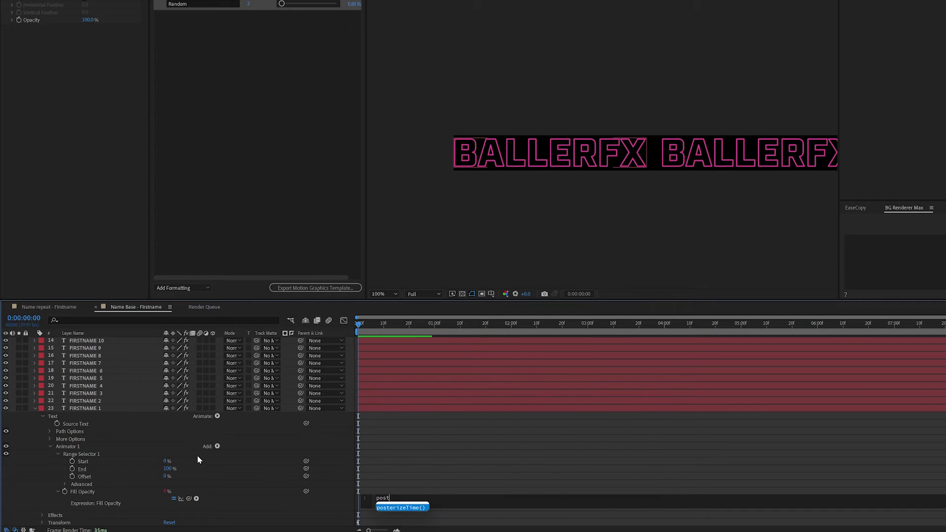
pyautogui.press('Return')
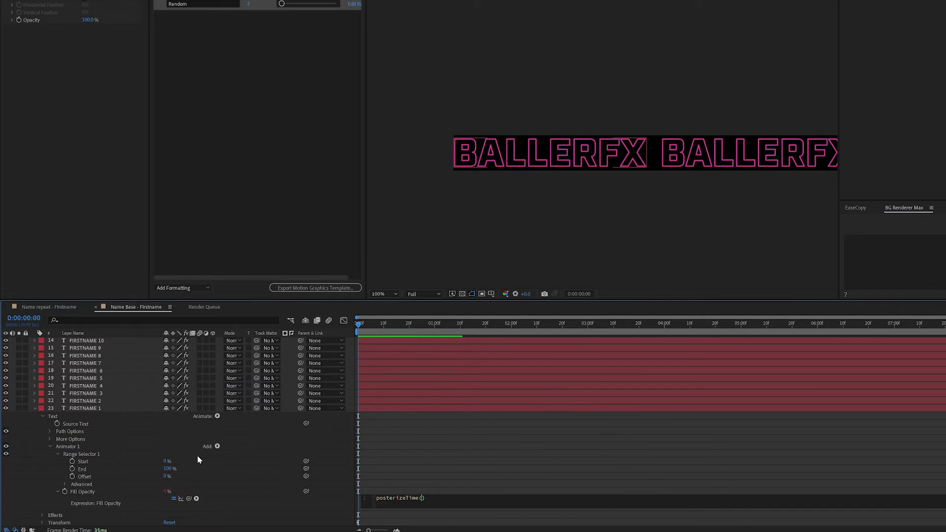
pyautogui.write('2')
pyautogui.press('Right')
pyautogui.write(';')
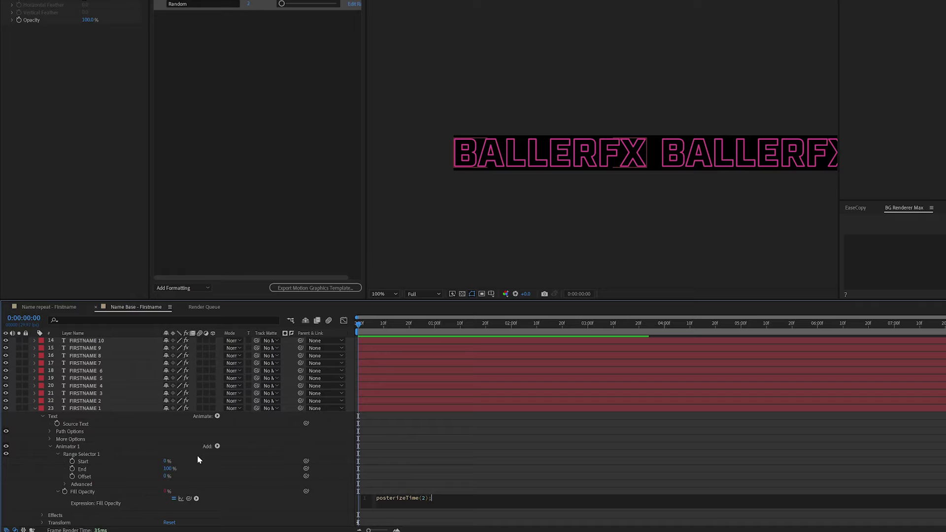
pyautogui.press('Return')
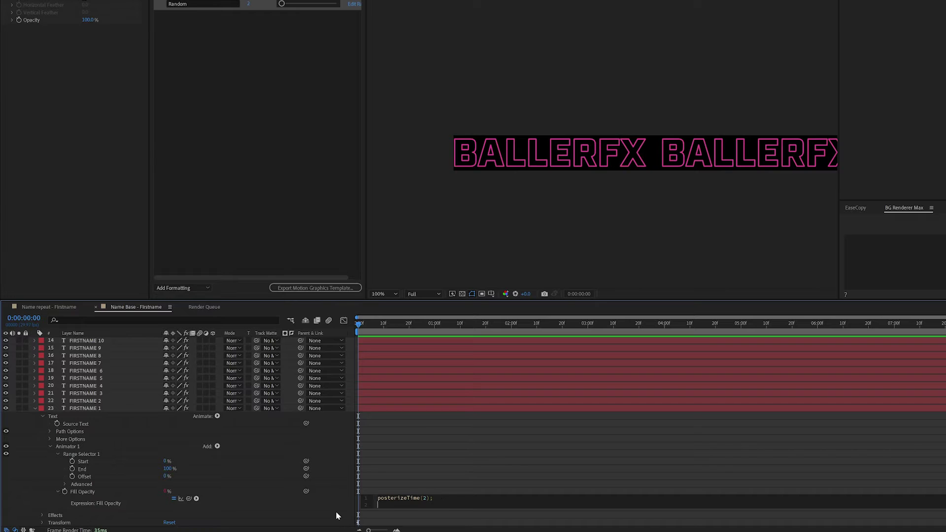
pyautogui.write('var opac =')
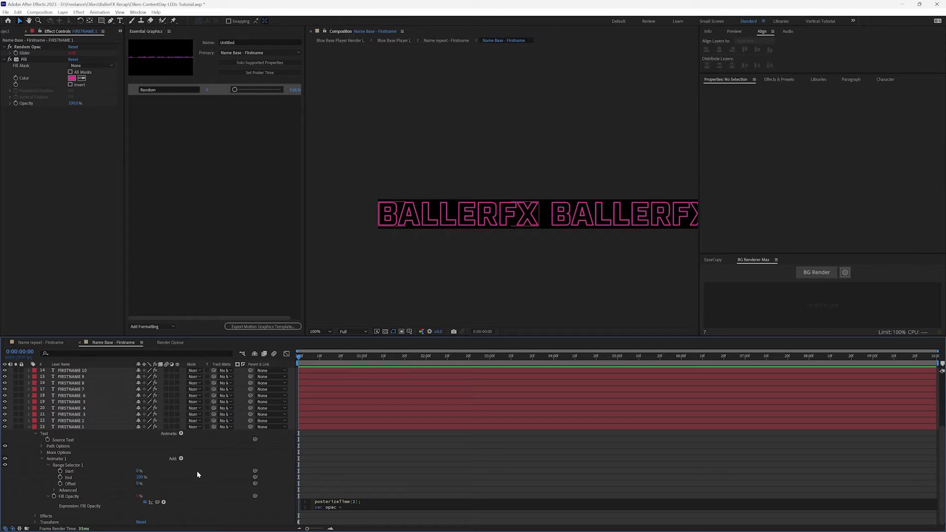
# Leave the expression editor, select the CONTROLLER layer and lock the Effect Controls to it.
pyautogui.click(211, 504)
pyautogui.scroll(5, 137, 444)
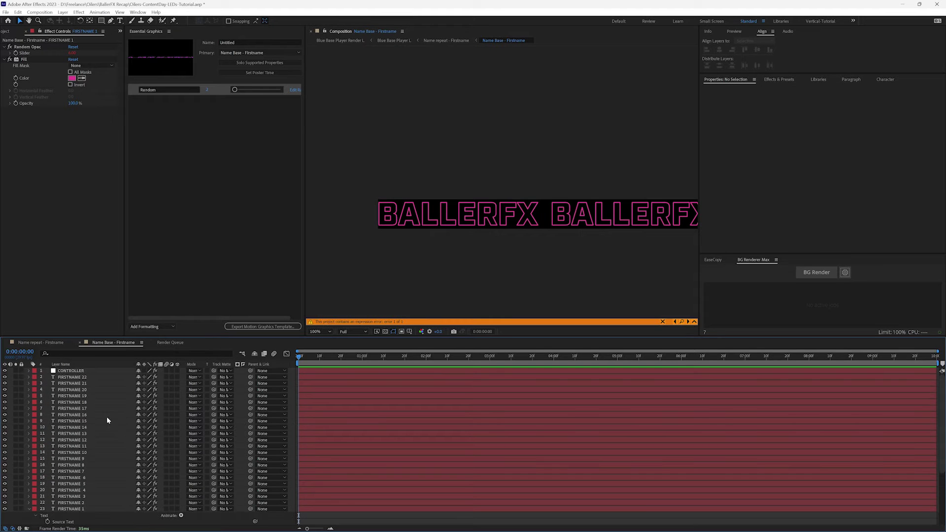
pyautogui.click(70, 372)
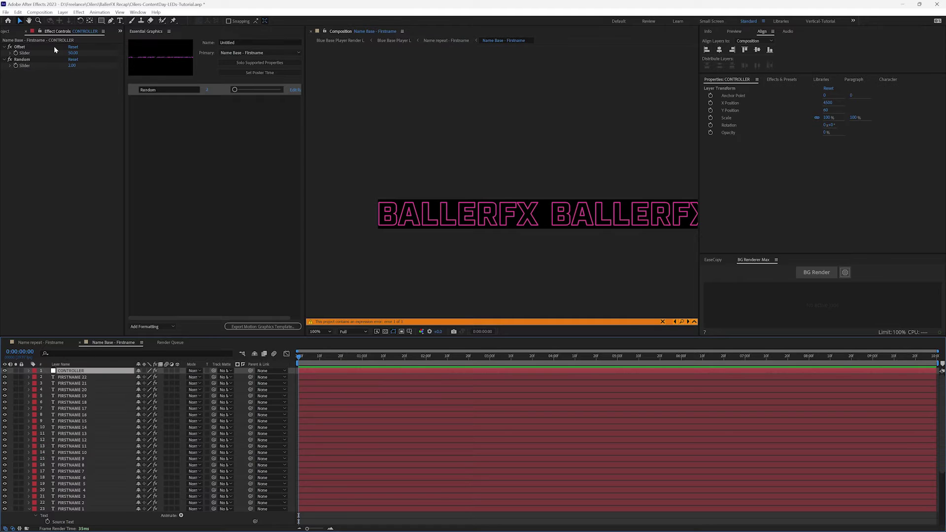
pyautogui.click(38, 34)
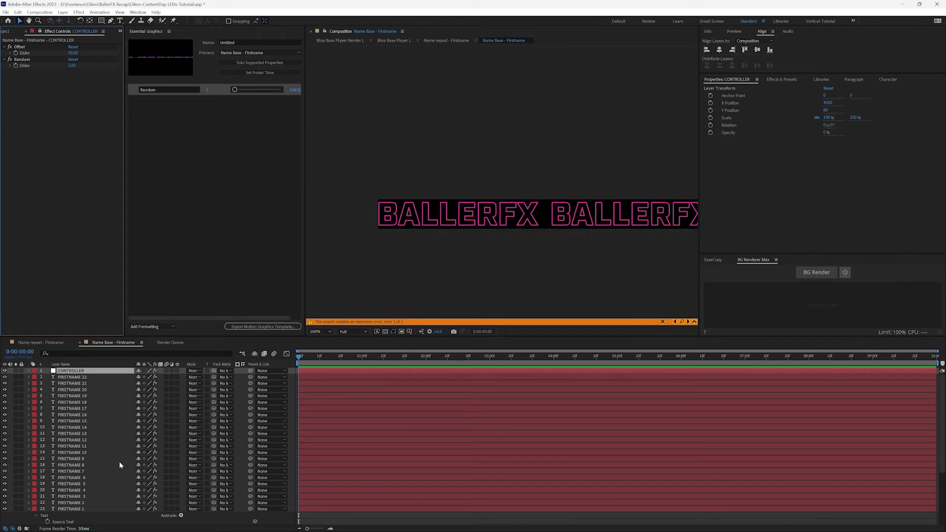
# Complete the opac variable in FIRSTNAME 1's Fill Opacity expression by linking it to the CONTROLLER layer's Random slider.
pyautogui.scroll(-5, 120, 465)
pyautogui.click(364, 511)
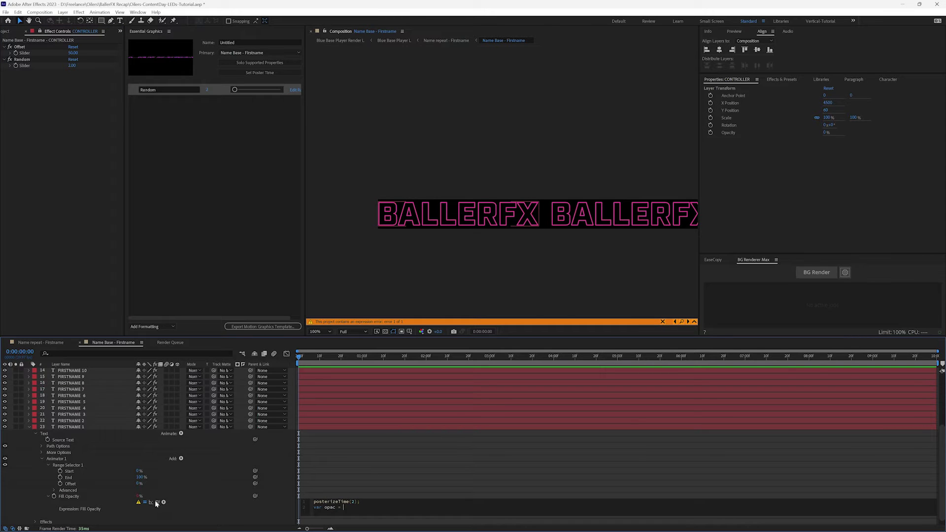
pyautogui.moveTo(158, 503); pyautogui.dragTo(32, 65)
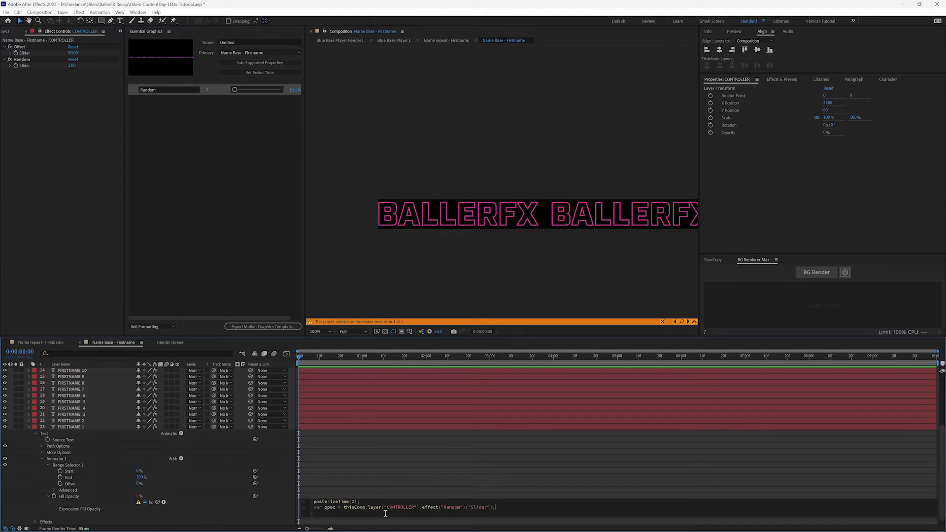
pyautogui.click(521, 506)
pyautogui.press('Return')
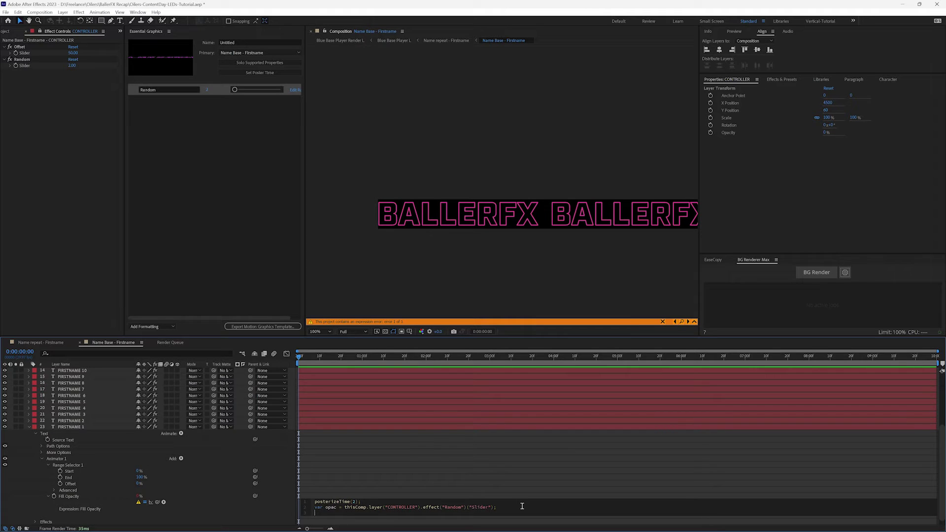
# Add the line var txt1 = thisLayer.name.split(" ")[1]; to the Fill Opacity expression.
pyautogui.write('var txt1 =')
pyautogui.write('thisLayer')
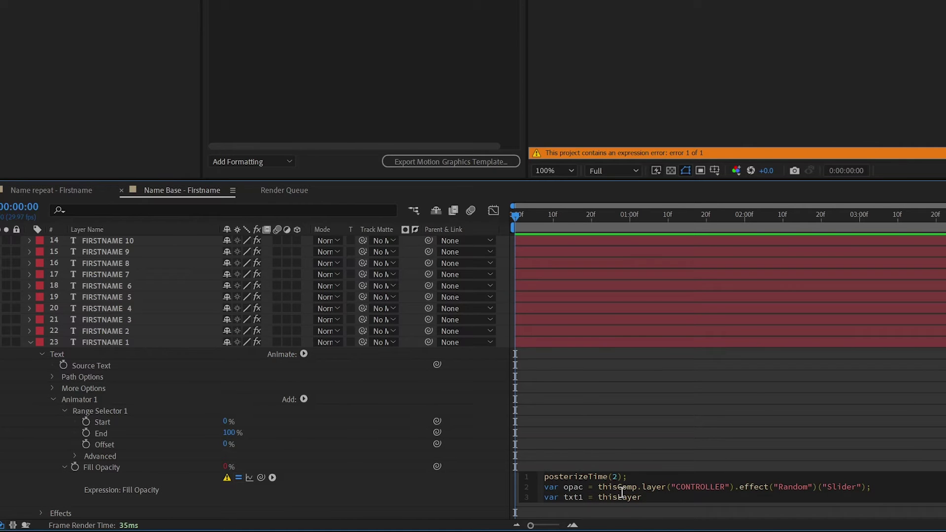
pyautogui.write('.name')
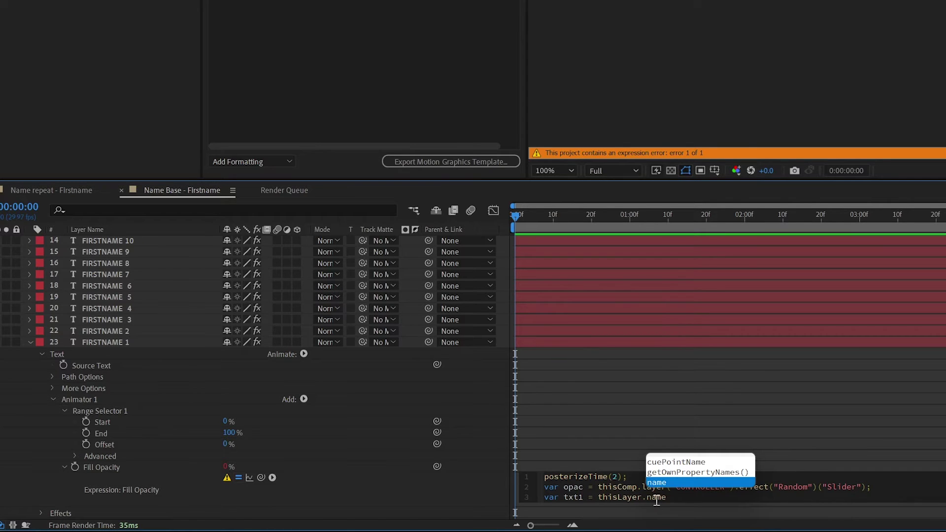
pyautogui.write('.split')
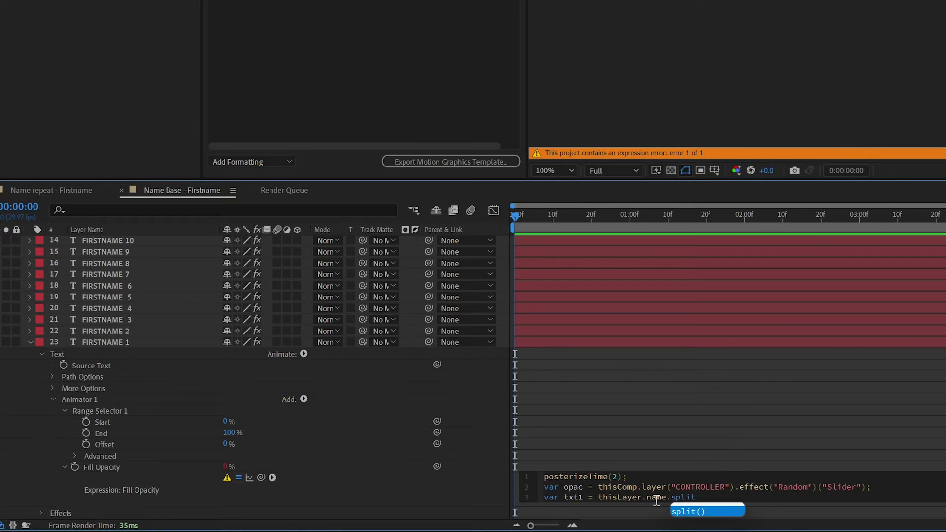
pyautogui.write('(')
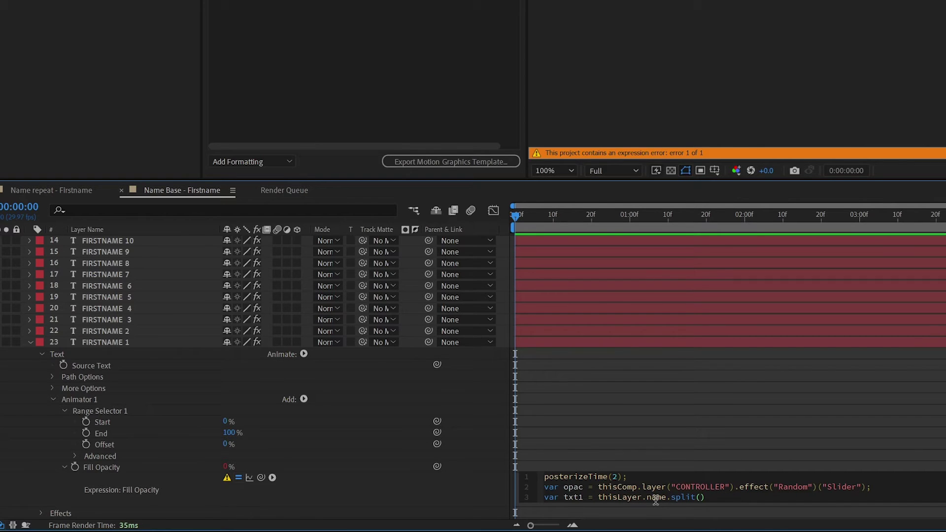
pyautogui.write('"')
pyautogui.write('[]')
pyautogui.write('1')
pyautogui.scroll(-1, 797, 415)
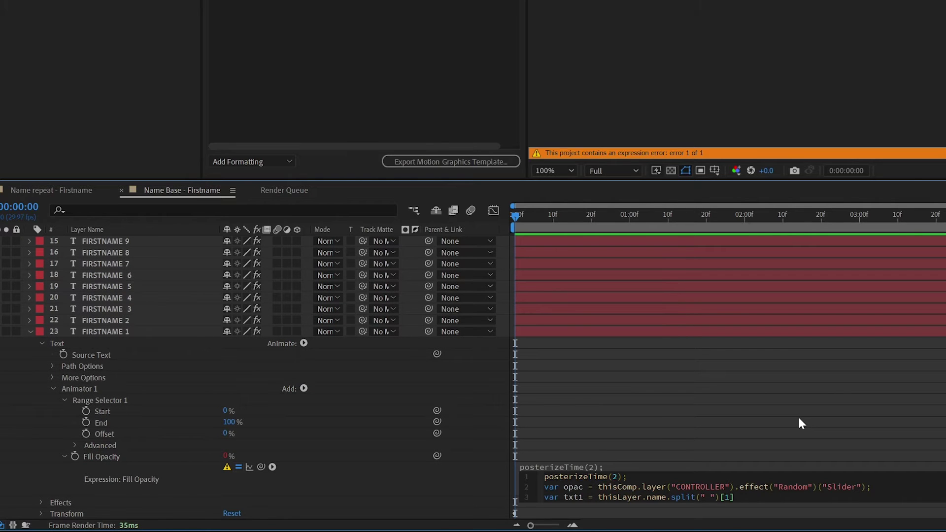
pyautogui.write(';')
# Add the condition if(opac == txt1) {0} else {100} below a blank line and apply the Fill Opacity expression.
pyautogui.press('Return')
pyautogui.press('Return')
pyautogui.write('if(opac')
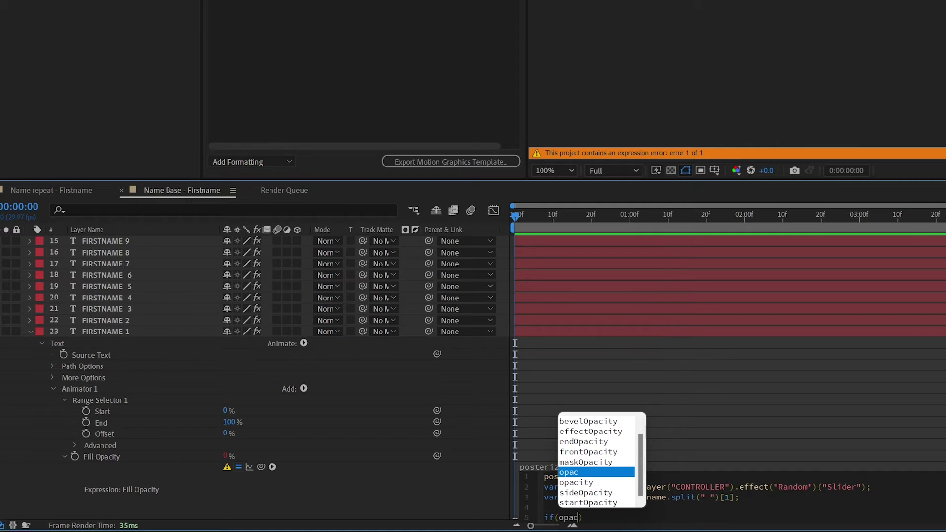
pyautogui.write(' =')
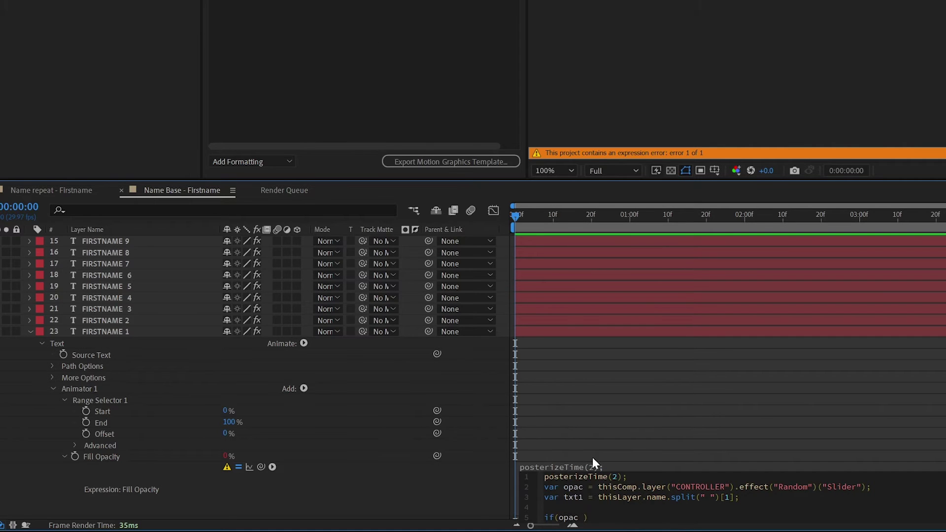
pyautogui.write('= txt1')
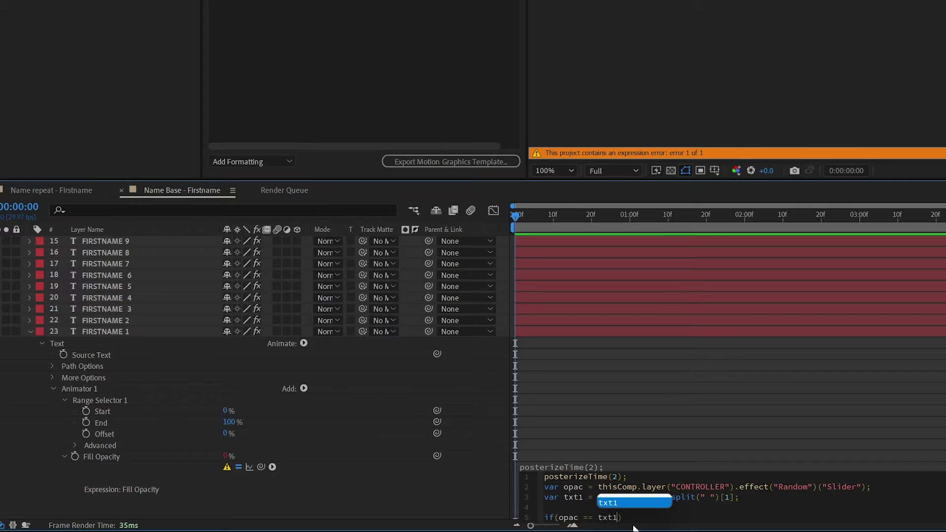
pyautogui.click(873, 511)
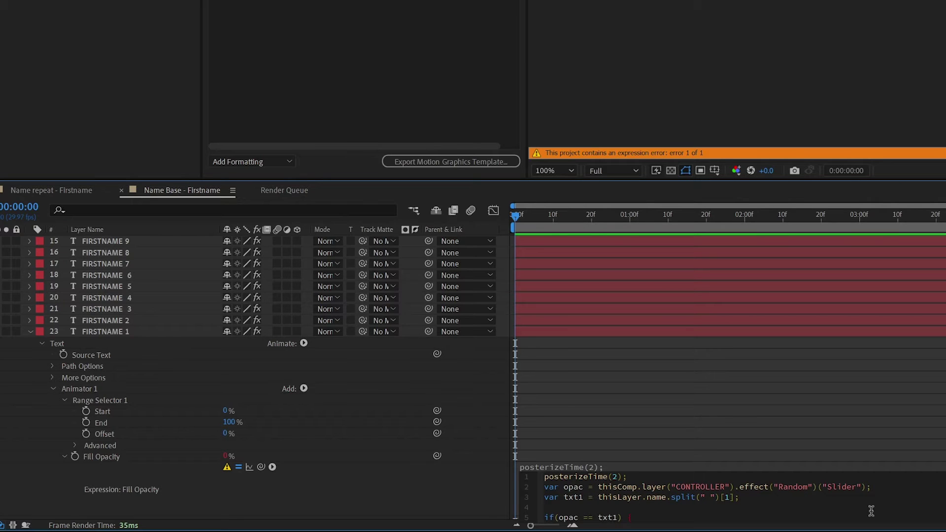
pyautogui.write('{0} else {100}')
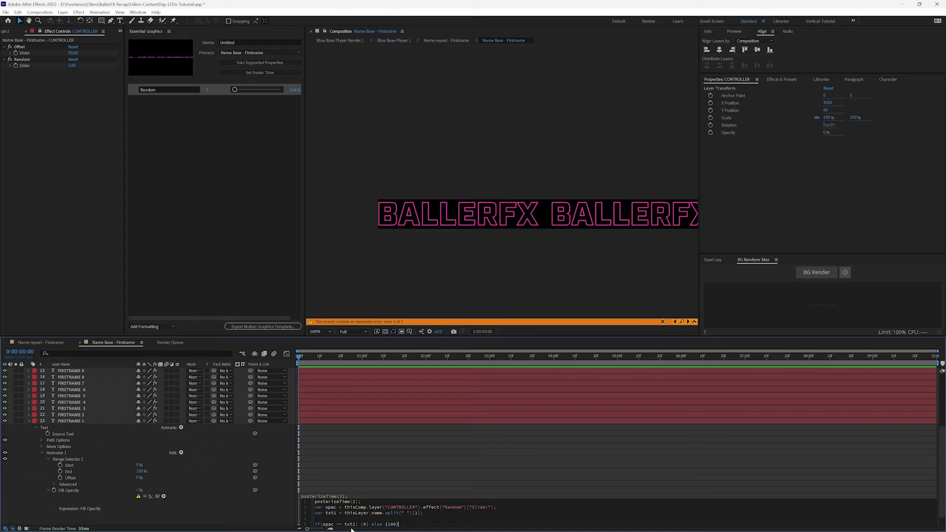
pyautogui.click(82, 328)
pyautogui.click(259, 510)
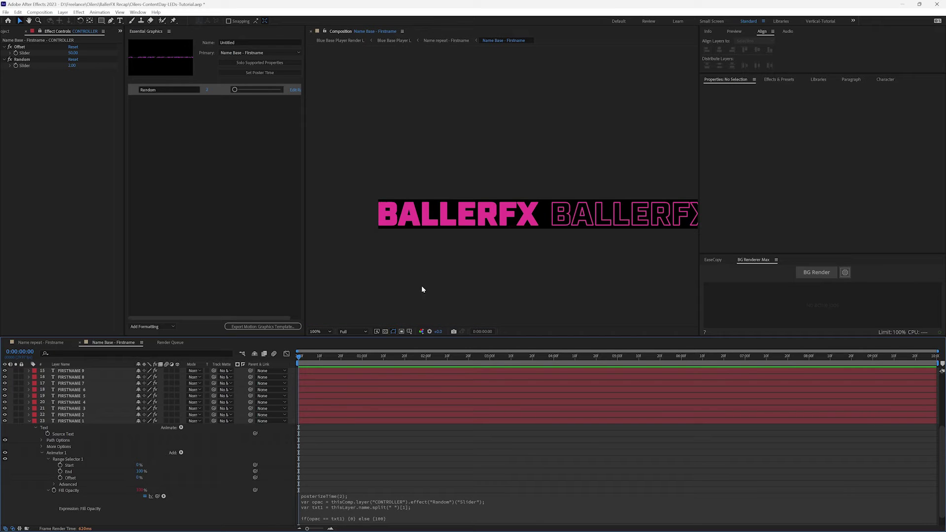
# Test the fill toggle by setting the Random control to 1 and back to 2.
pyautogui.click(208, 88)
pyautogui.write('1')
pyautogui.press('Return')
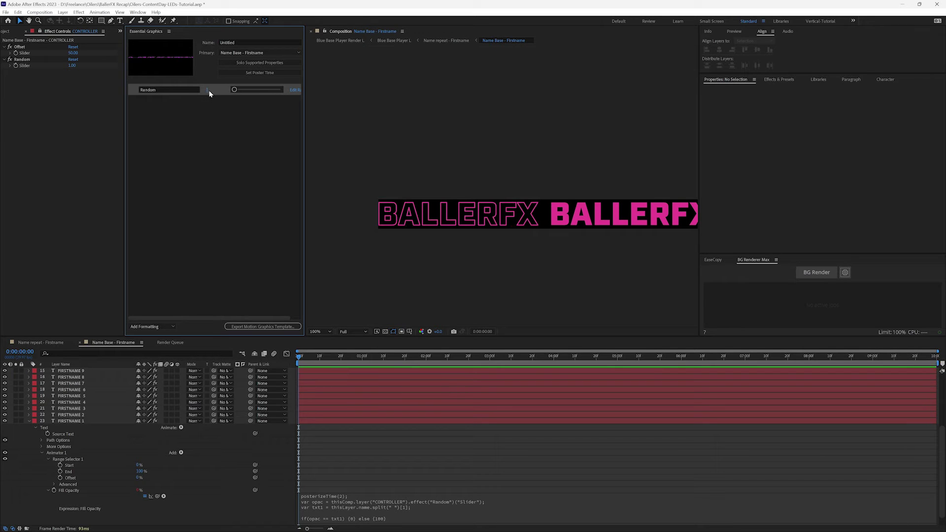
pyautogui.write('2')
pyautogui.press('Return')
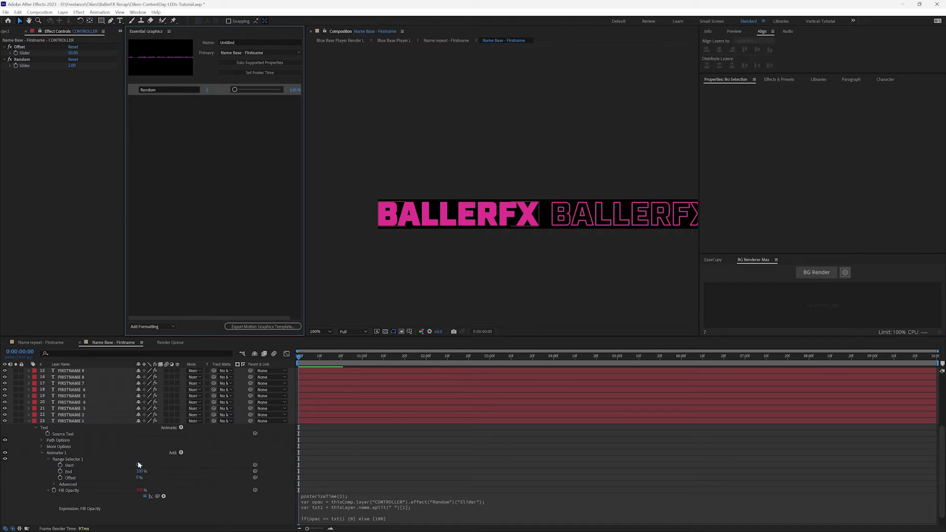
pyautogui.click(216, 512)
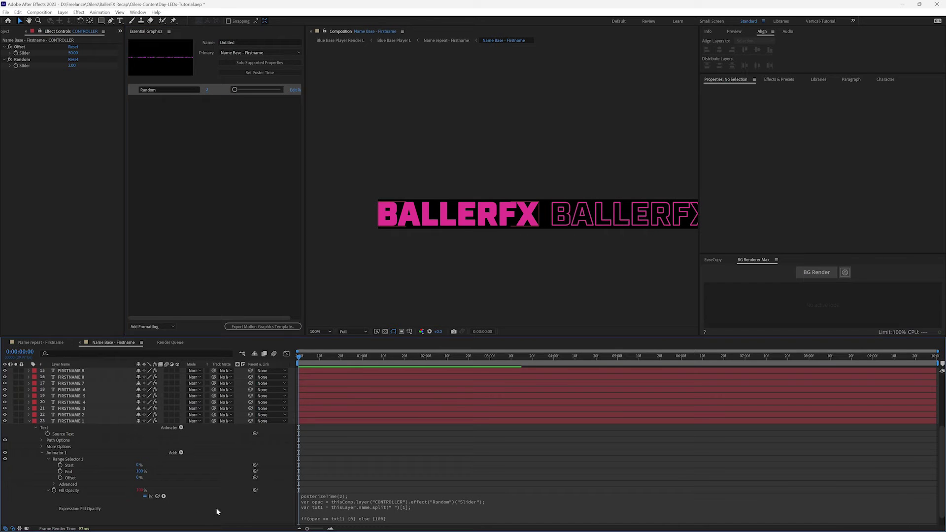
# Collapse FIRSTNAME 1's Fill Opacity and Range Selector details and add a second text animator for Stroke Color Opacity.
pyautogui.click(50, 491)
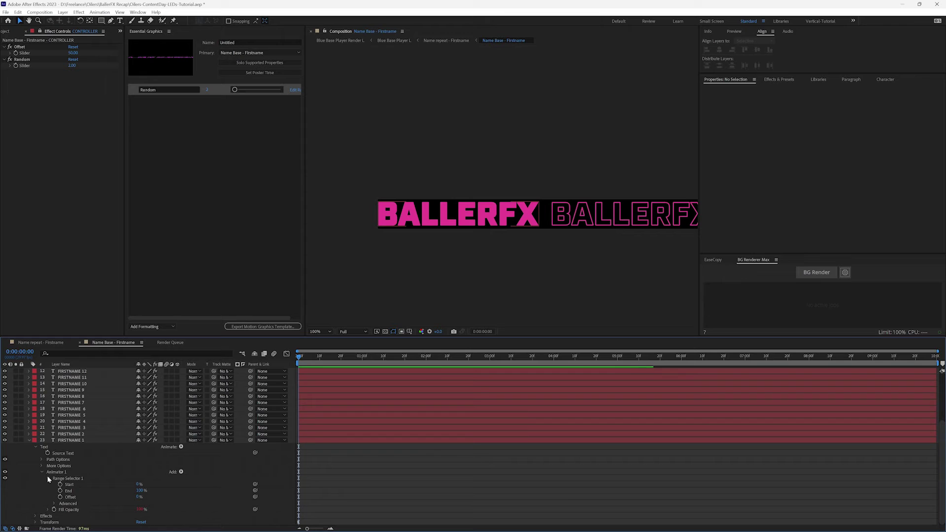
pyautogui.click(47, 478)
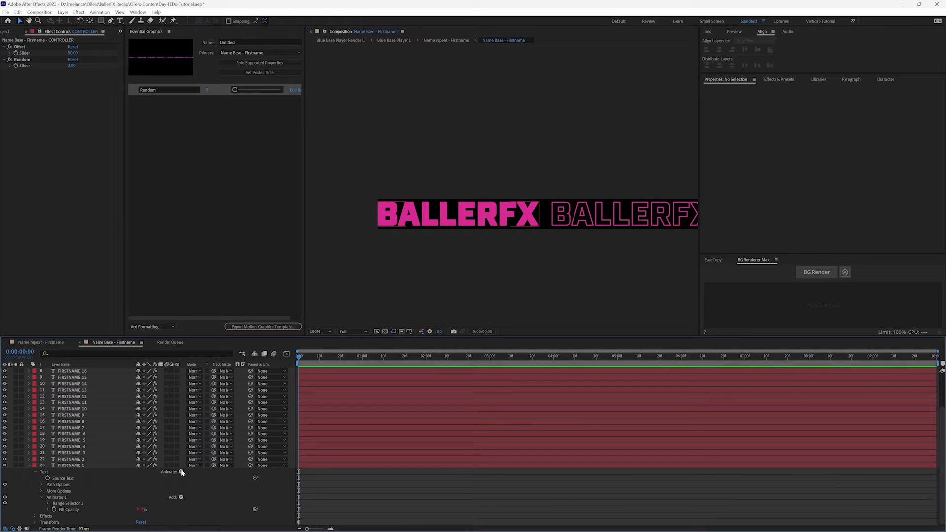
pyautogui.moveTo(140, 512); pyautogui.dragTo(149, 510)
pyautogui.click(181, 472)
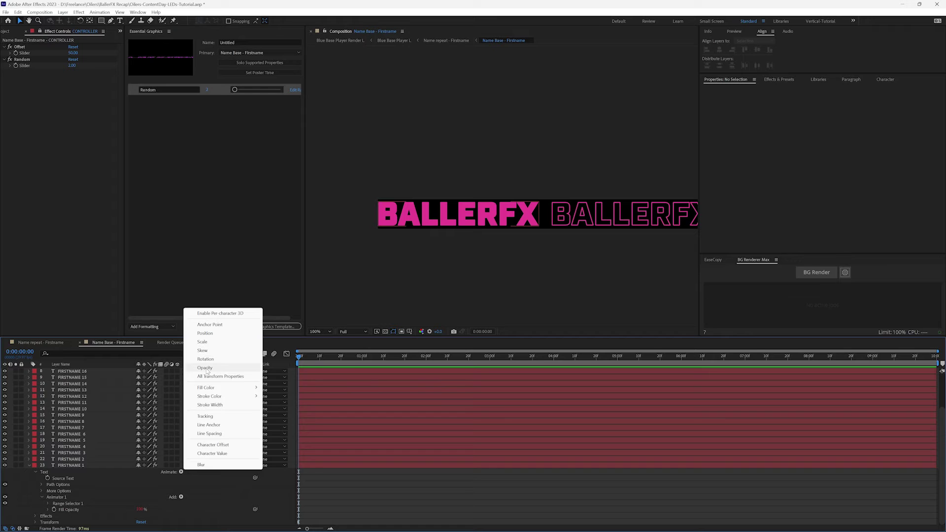
pyautogui.moveTo(213, 398)
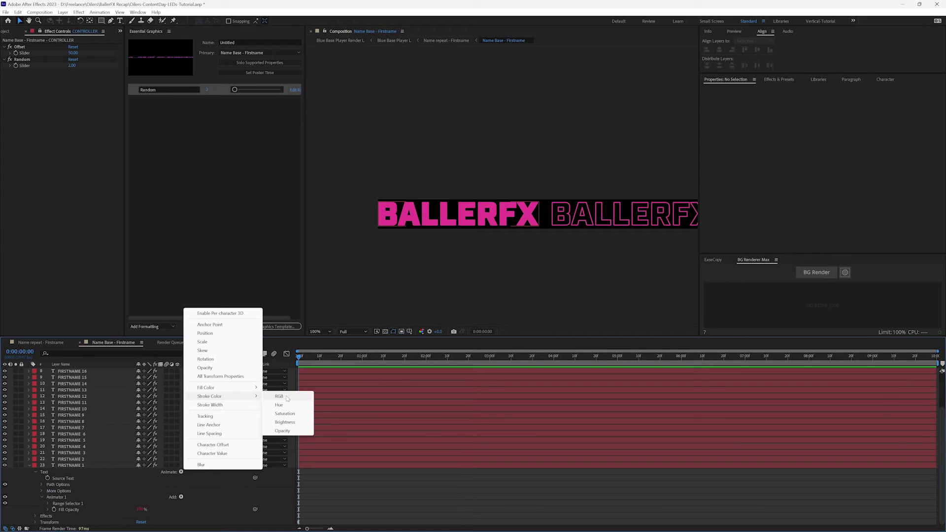
pyautogui.click(284, 432)
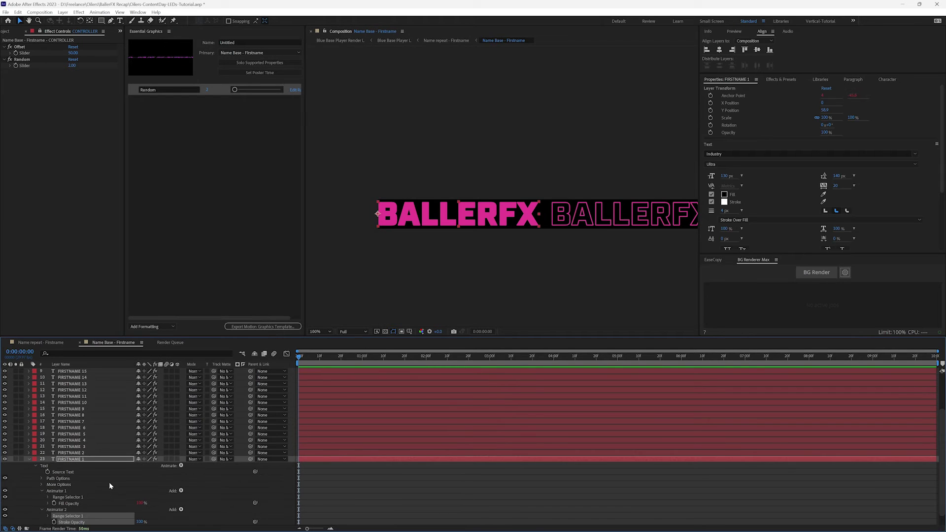
# Rename FIRSTNAME 1's Animator 1 as Fill Opacity.
pyautogui.scroll(-2, 114, 476)
pyautogui.click(58, 479)
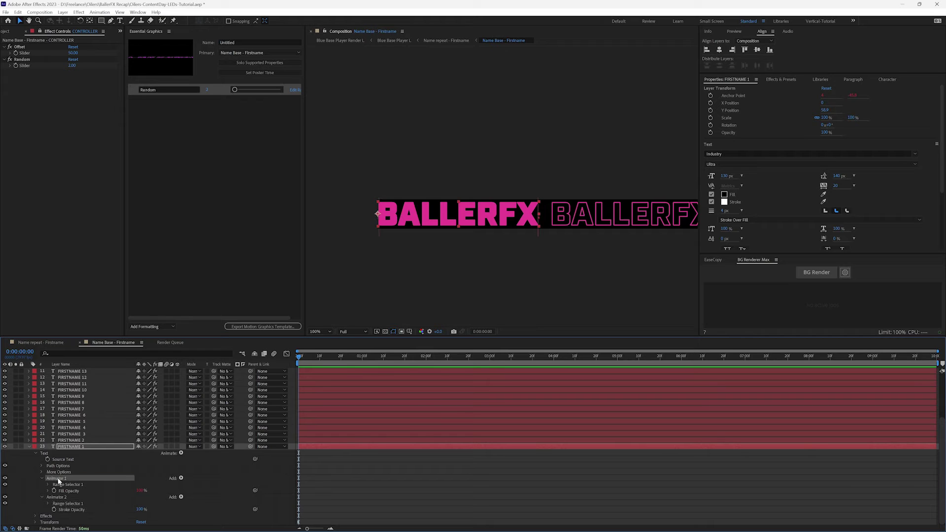
pyautogui.press('Return')
pyautogui.write('Fill Opa')
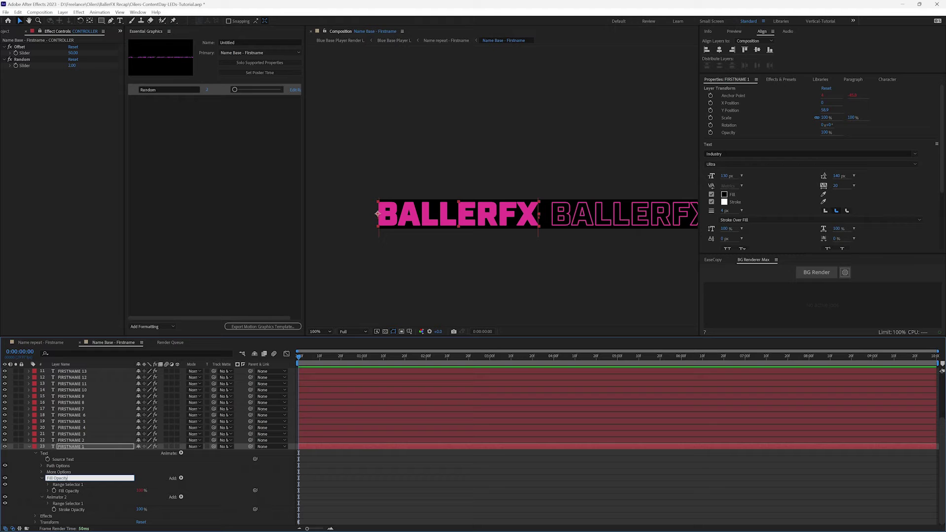
pyautogui.write('city')
pyautogui.press('Return')
# Rename FIRSTNAME 1's Animator 2 as Stroke Opacity.
pyautogui.click(65, 496)
pyautogui.press('Return')
pyautogui.write('Stroke Opac')
pyautogui.press('Return')
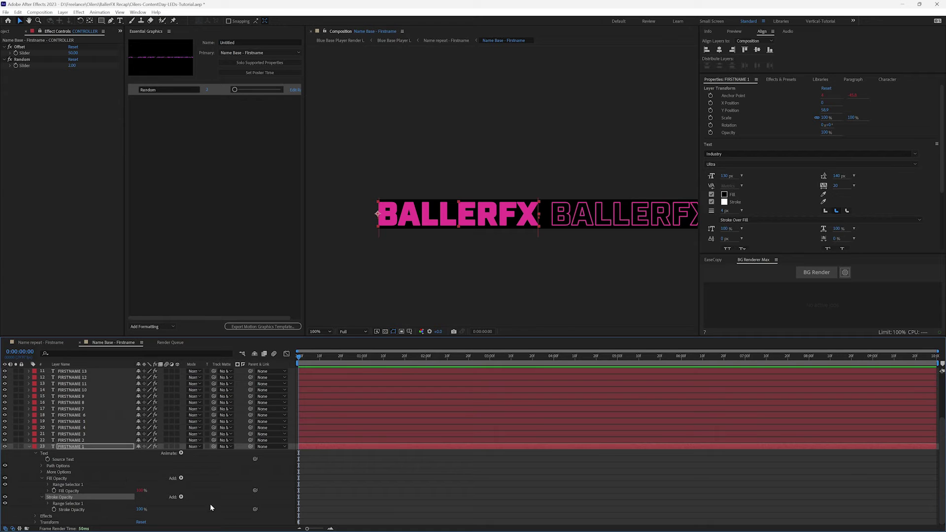
# Link Stroke Opacity to the Fill Opacity property and store that reference in the expression as var fillOpacity, ending with a semicolon.
pyautogui.moveTo(255, 509)
pyautogui.mouseDown()
pyautogui.moveTo(64, 504)
pyautogui.moveTo(68, 491)
pyautogui.mouseUp()
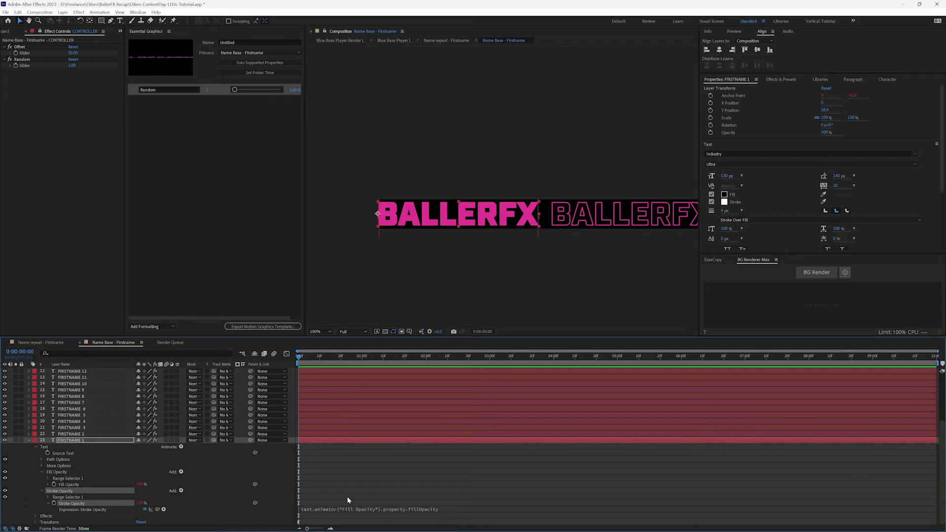
pyautogui.click(349, 510)
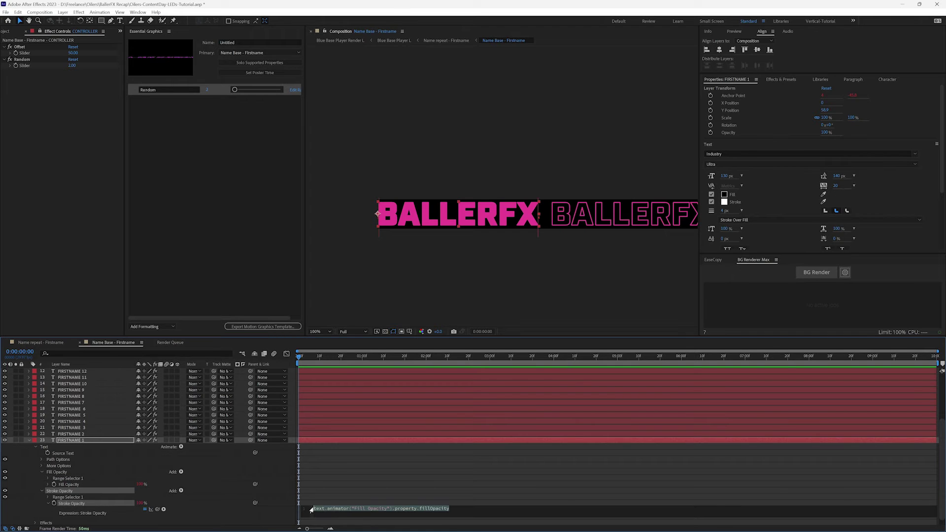
pyautogui.click(315, 509)
pyautogui.write('var')
pyautogui.write(' fill')
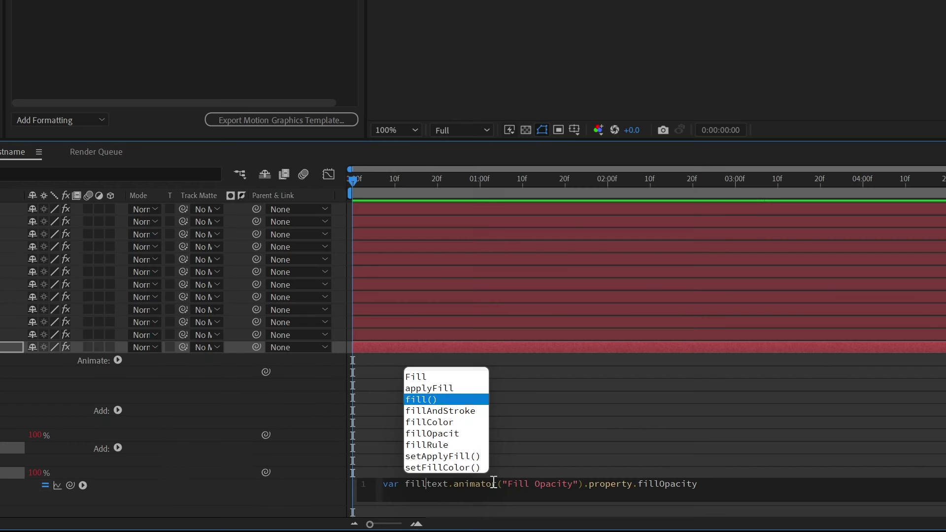
pyautogui.write('Opacity =')
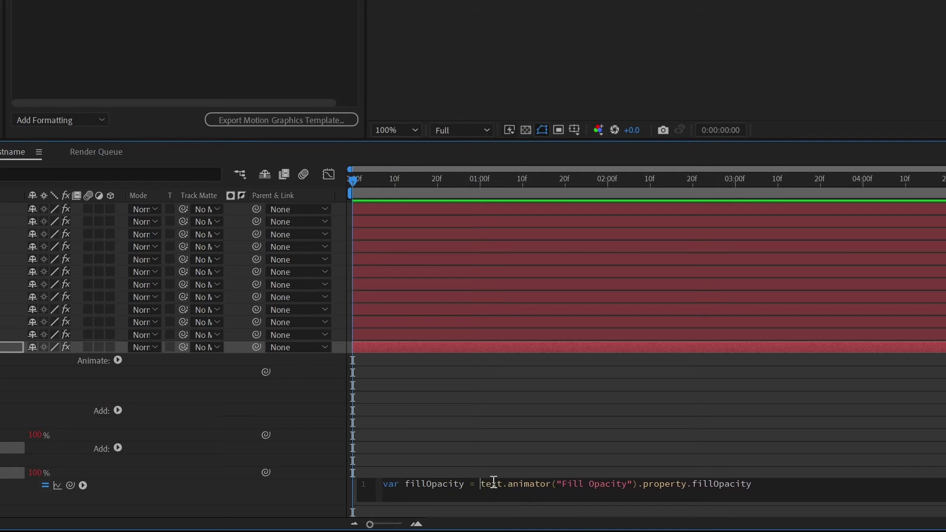
pyautogui.click(791, 485)
pyautogui.write(';')
# Add the condition if(fillOpacity == 0) {100} else {0} below a blank line and apply the Stroke Opacity expression.
pyautogui.press('Return')
pyautogui.press('Return')
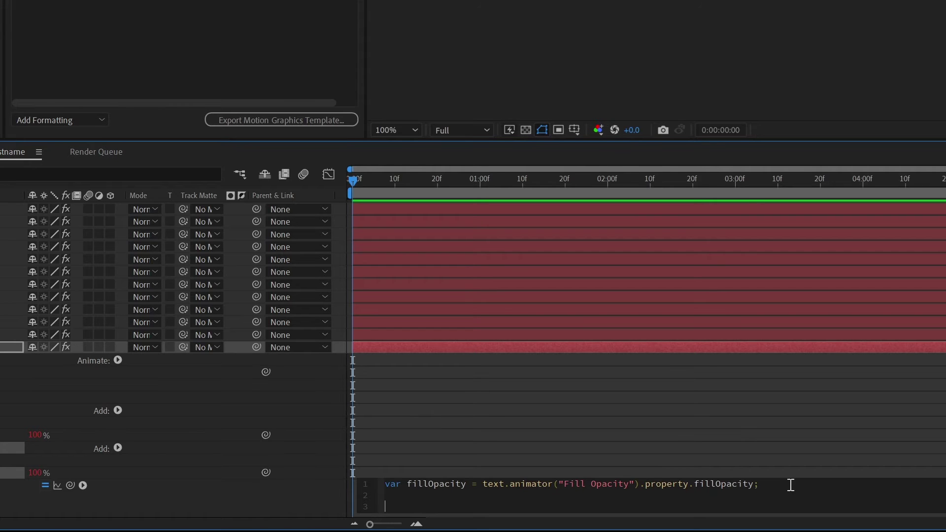
pyautogui.write('if(fi')
pyautogui.write('llOpacity')
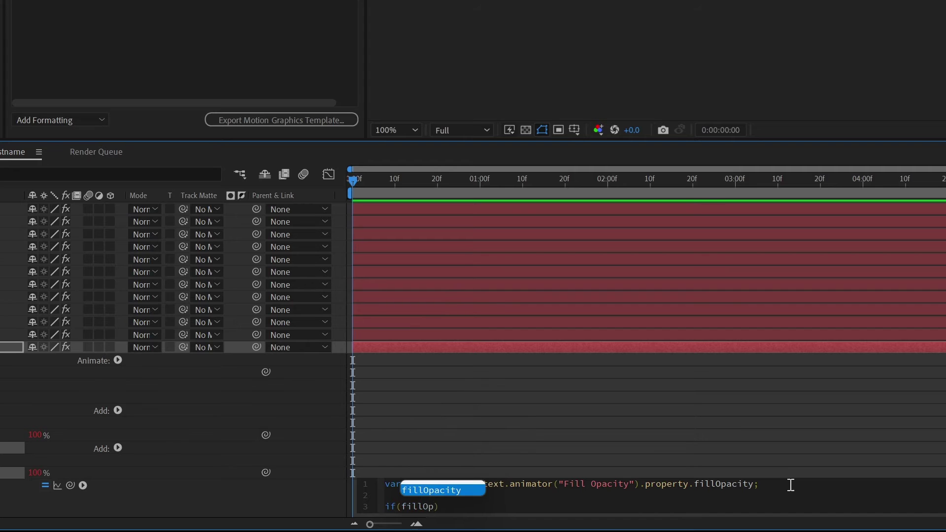
pyautogui.write(' ==')
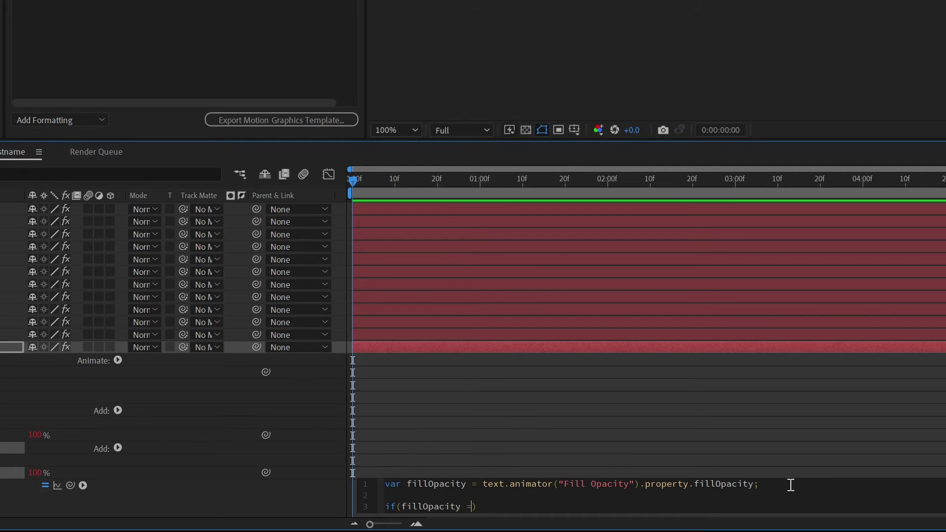
pyautogui.write(' 0')
pyautogui.press('Right')
pyautogui.write('0) {100} else {0}')
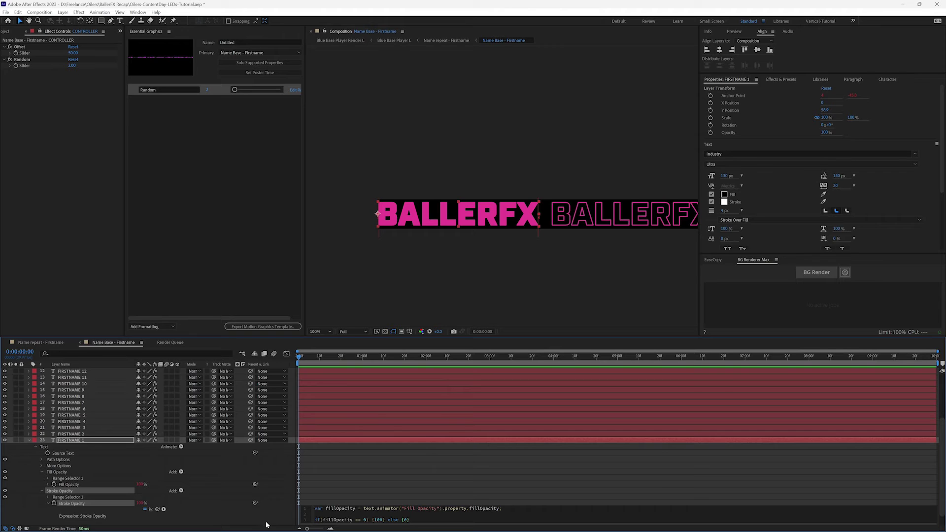
pyautogui.click(143, 507)
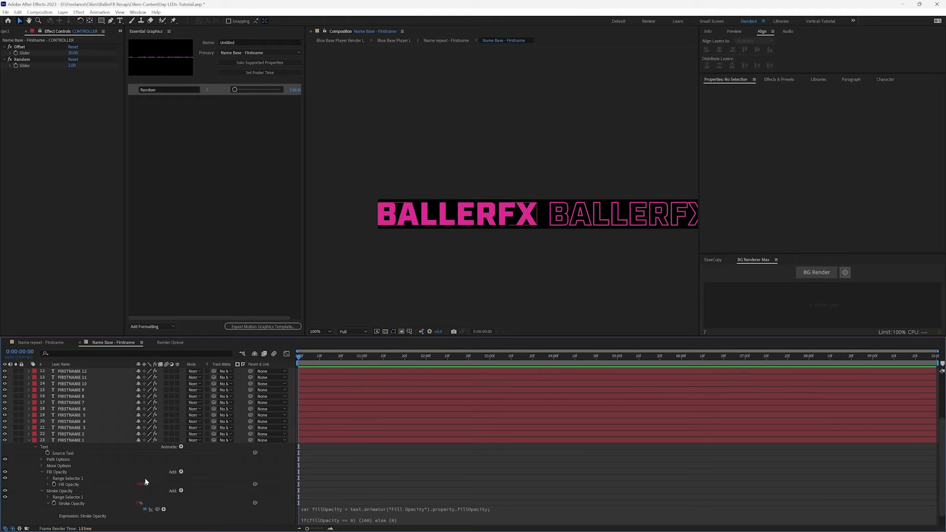
# Set the Random control of the Name Base - Firstname template to 1.
pyautogui.click(206, 90)
pyautogui.click(206, 90)
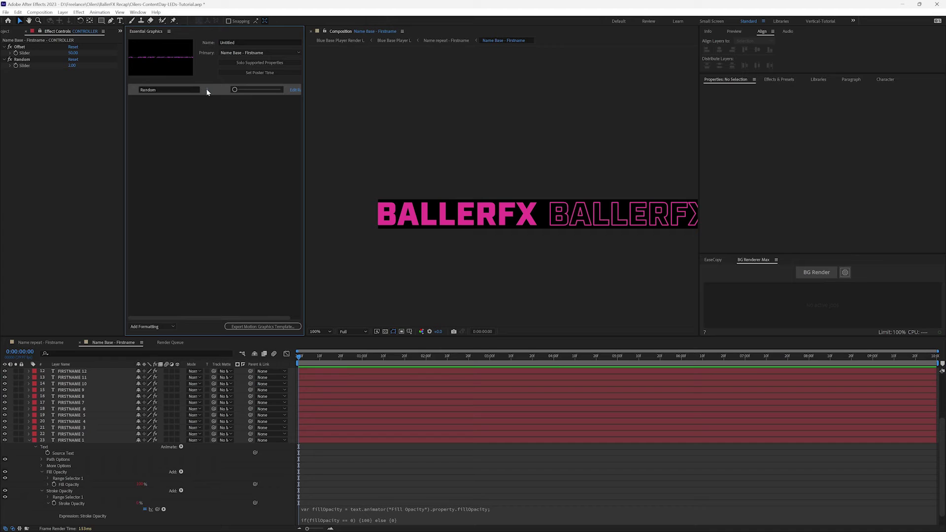
pyautogui.write('1')
pyautogui.press('Return')
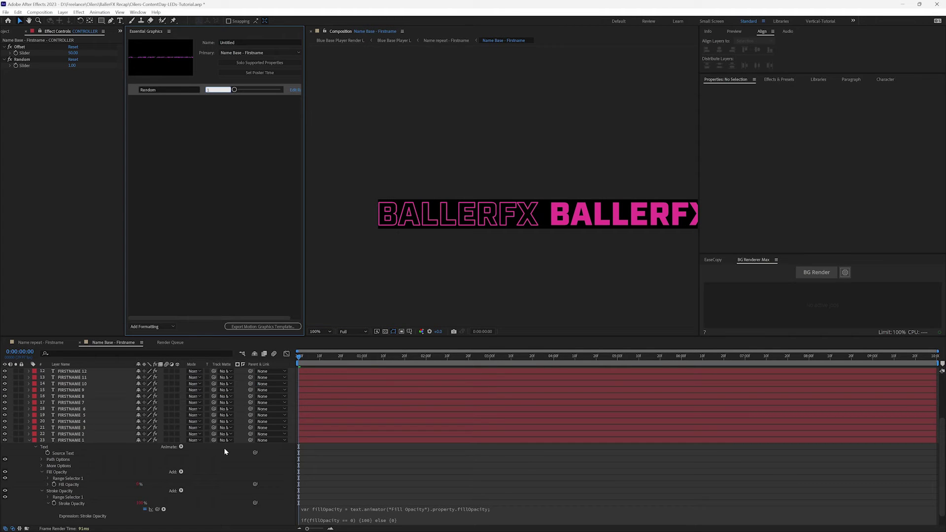
pyautogui.click(370, 407)
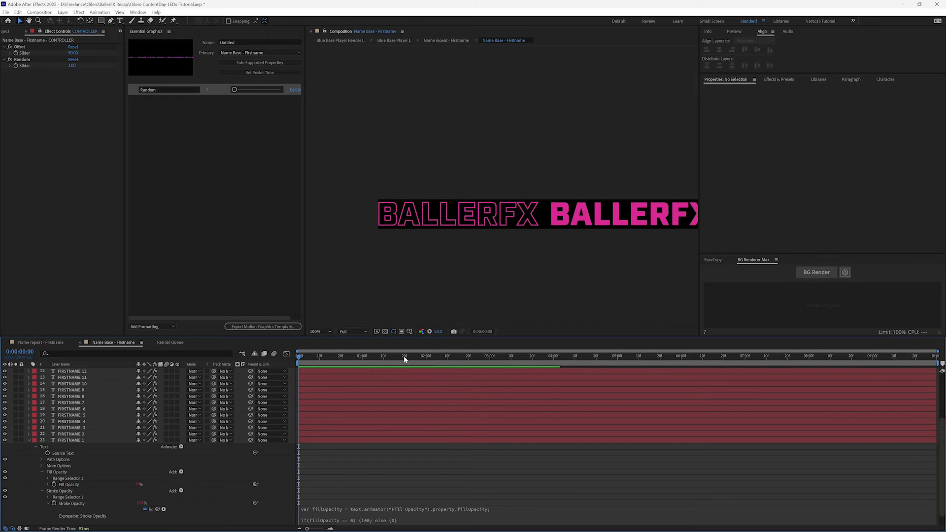
# Bring more of the repeated name strip into view and test the Random control with the value 2.
pyautogui.scroll(-6, 409, 288)
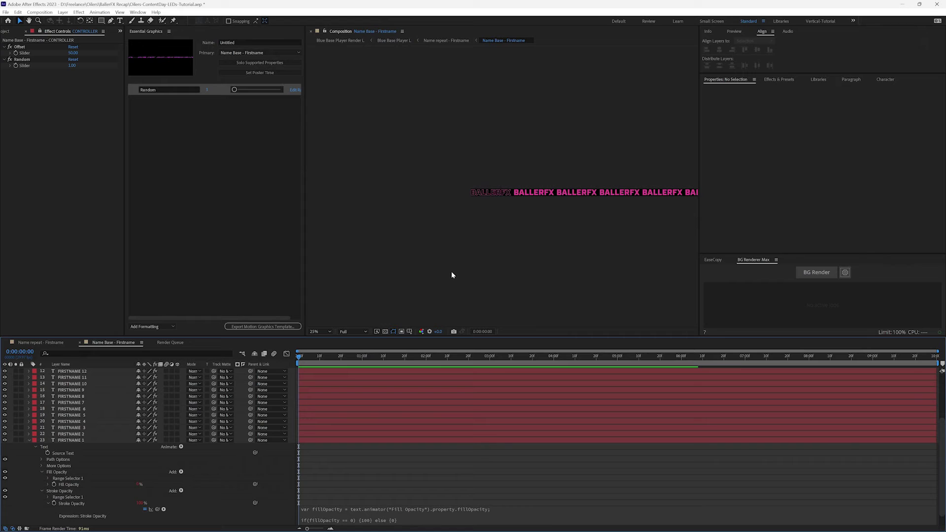
pyautogui.scroll(2, 477, 238)
pyautogui.moveTo(477, 239); pyautogui.dragTo(380, 246)
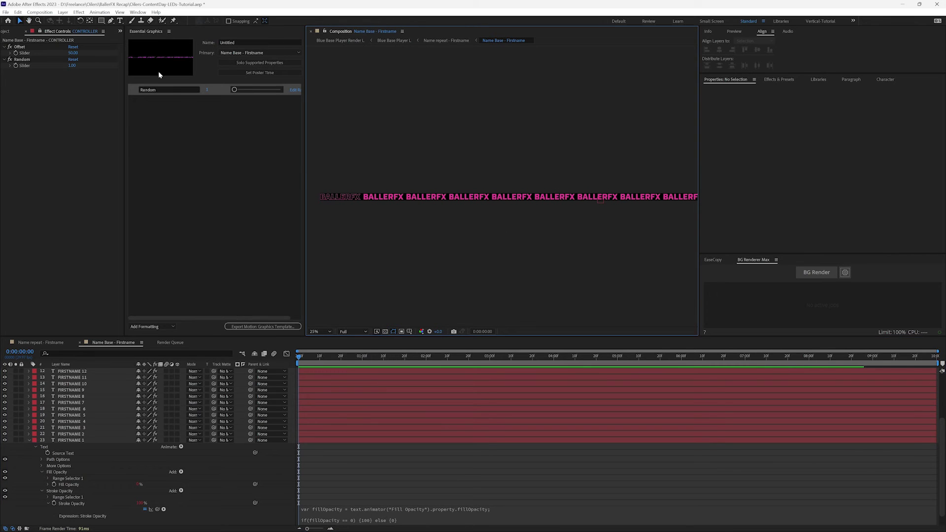
pyautogui.click(208, 91)
pyautogui.write('2')
pyautogui.press('Return')
pyautogui.click(331, 271)
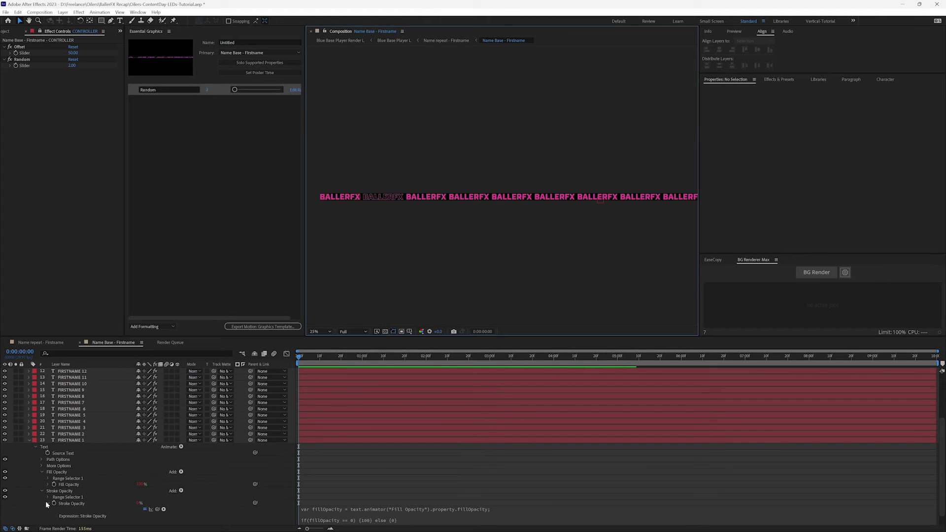
# Display the Fill Opacity expression of FIRSTNAME 1 and set the Random control back to 1.
pyautogui.scroll(-1, 78, 477)
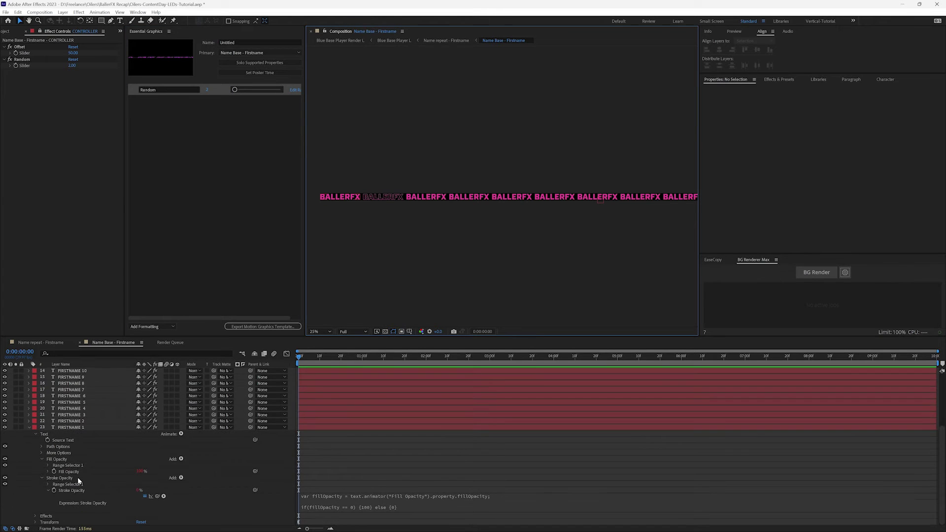
pyautogui.click(48, 472)
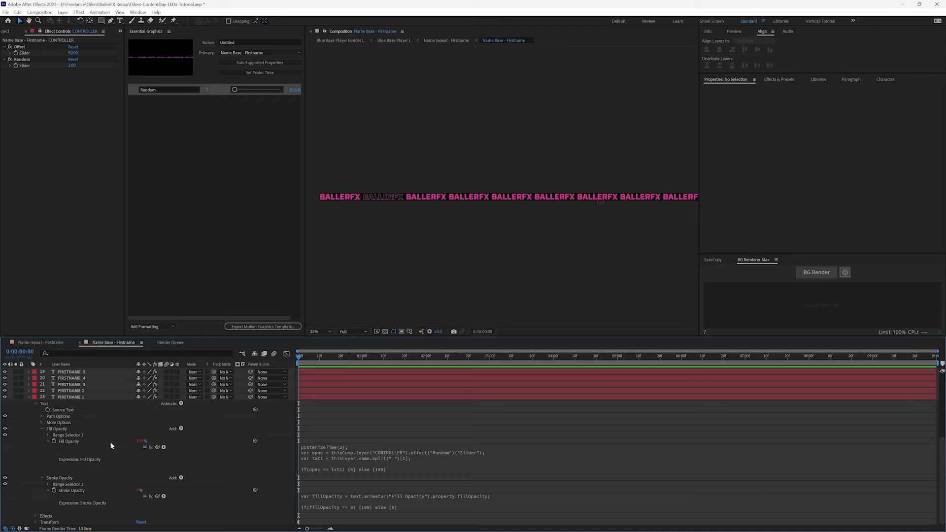
pyautogui.click(207, 90)
pyautogui.write('1')
pyautogui.press('Return')
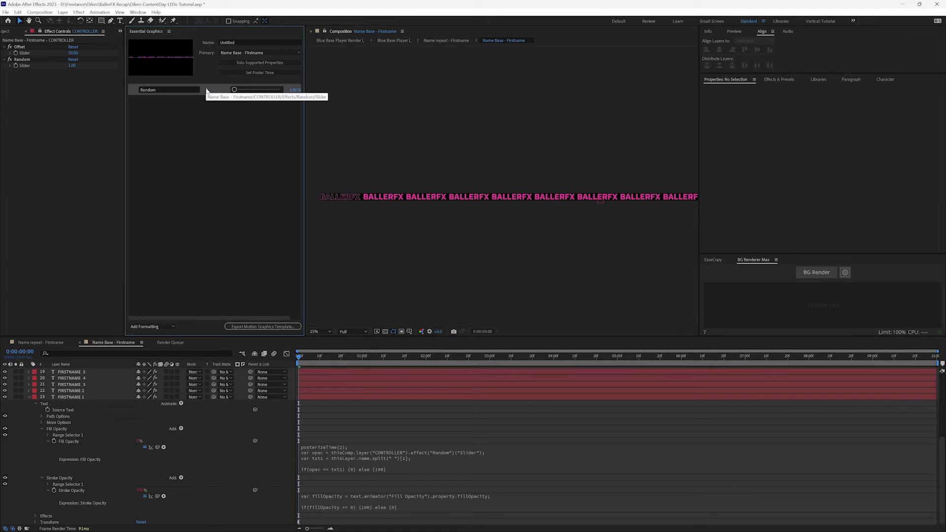
pyautogui.click(143, 491)
pyautogui.press('Escape')
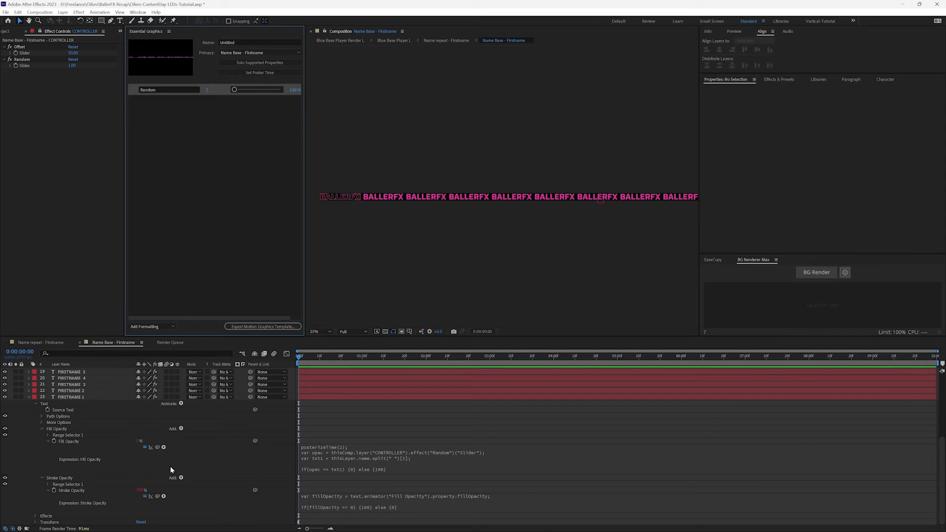
pyautogui.click(142, 491)
# Collapse FIRSTNAME 1's properties, then reveal the CONTROLLER layer's effects and select the Slider property under Random.
pyautogui.click(30, 397)
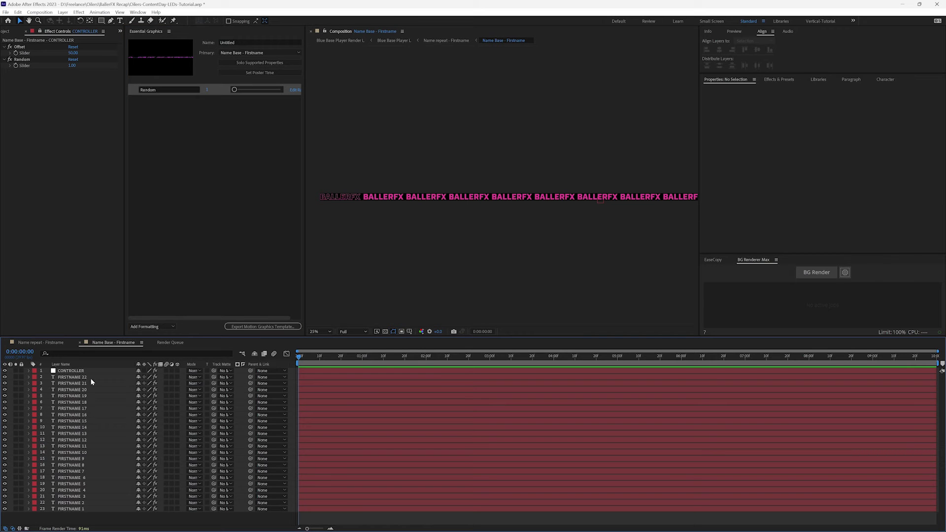
pyautogui.click(113, 371)
pyautogui.press('e')
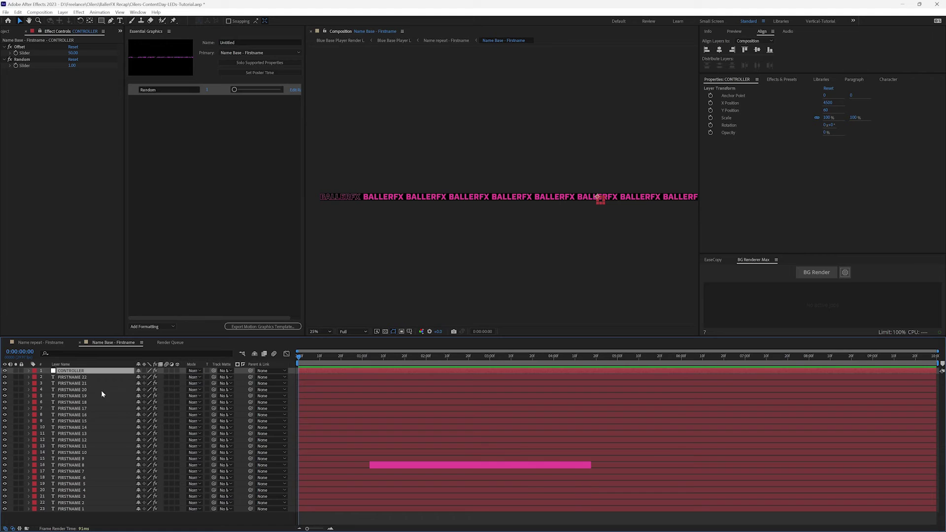
pyautogui.click(42, 384)
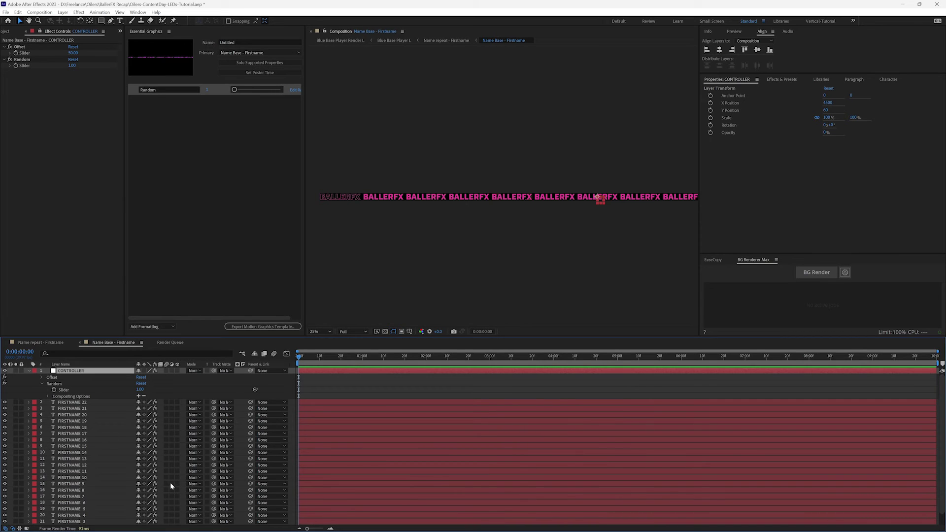
pyautogui.moveTo(54, 384)
pyautogui.mouseDown()
pyautogui.moveTo(164, 244)
pyautogui.moveTo(33, 400)
pyautogui.moveTo(181, 215)
pyautogui.moveTo(89, 415)
pyautogui.moveTo(58, 389)
pyautogui.mouseUp()
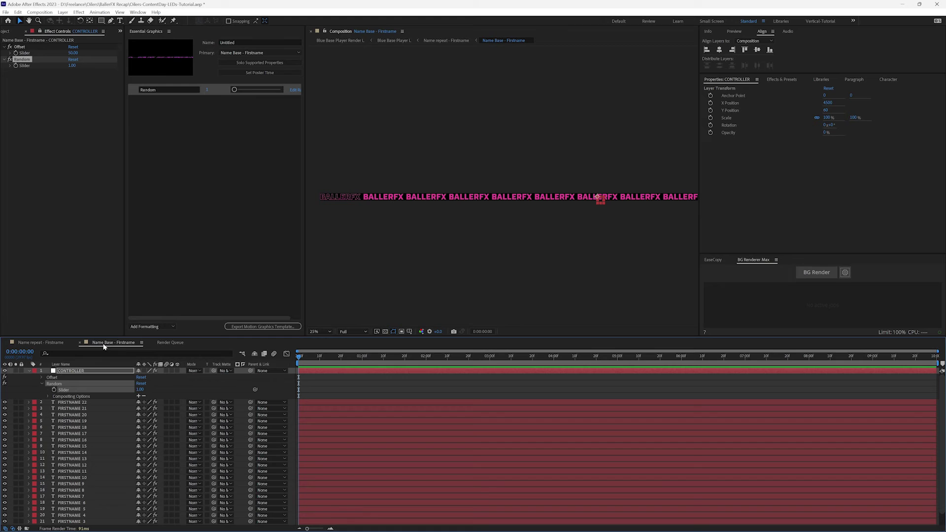
# Switch to the Name repeat - Firstname composition and show the full extent of its angled text rows.
pyautogui.press('Tab')
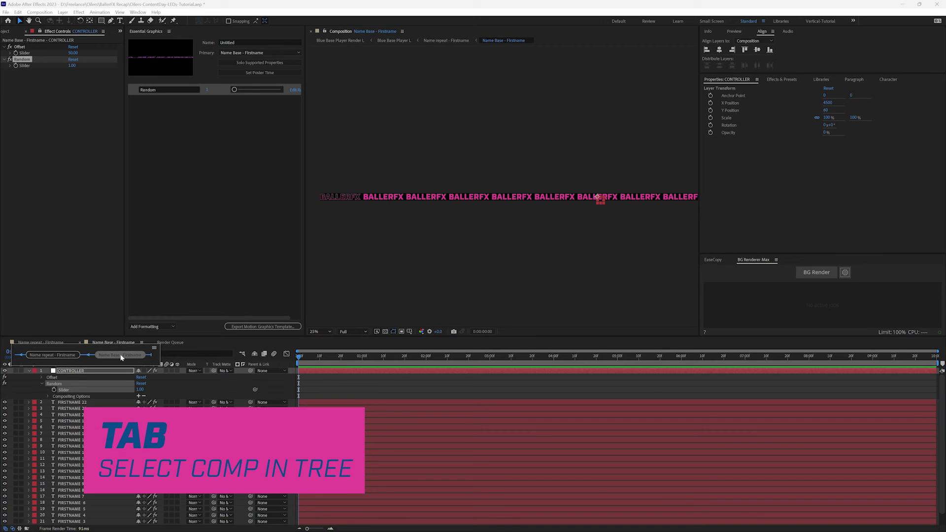
pyautogui.click(45, 355)
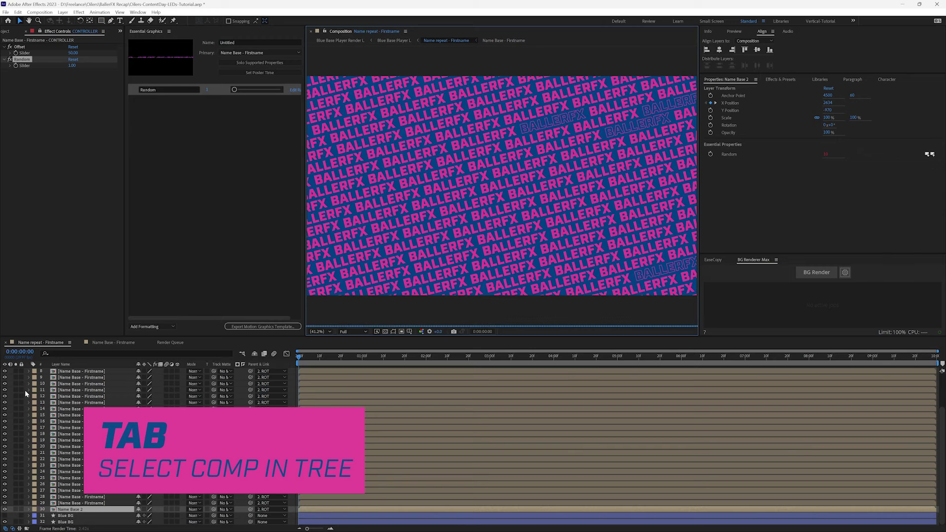
pyautogui.press(',')
pyautogui.press(',')
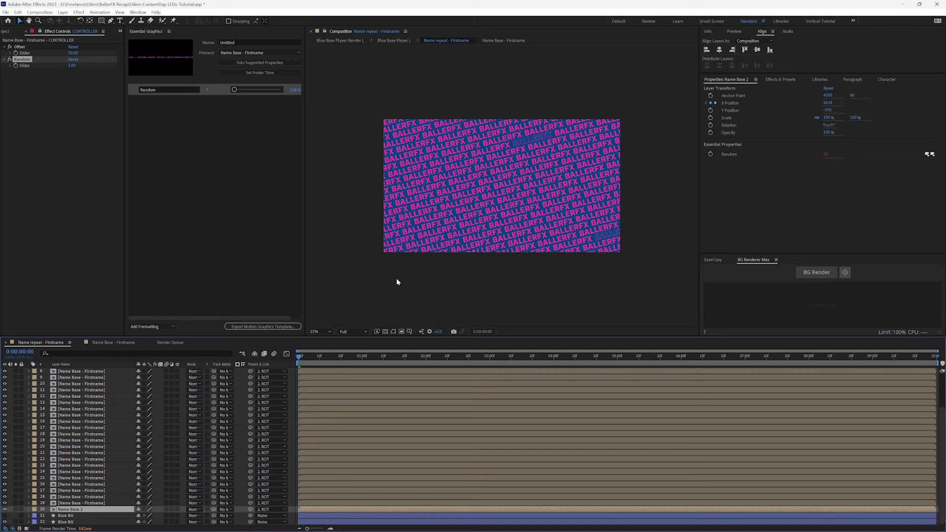
pyautogui.click(386, 330)
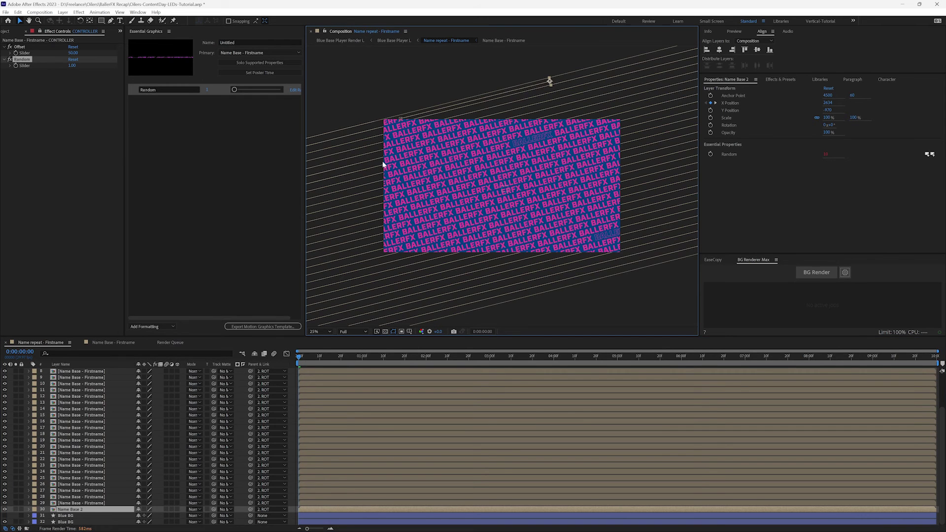
pyautogui.press(',')
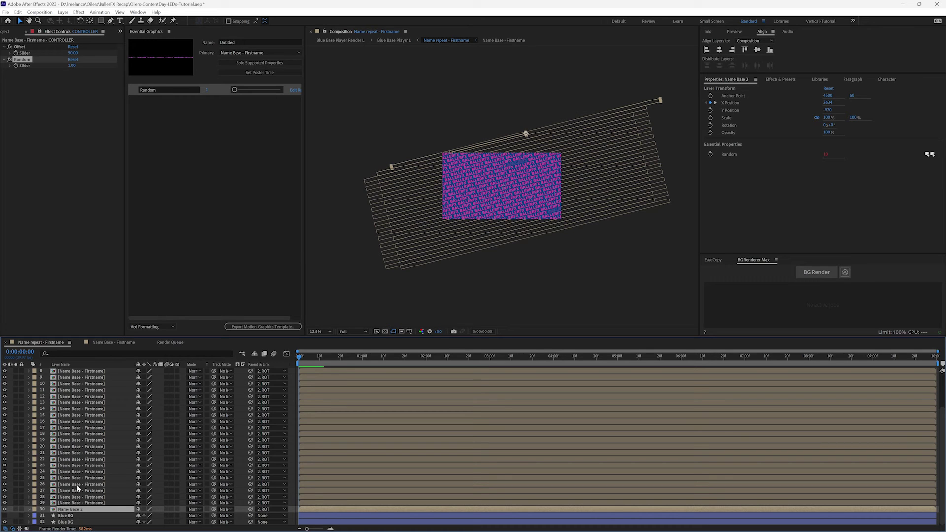
# Reveal the Random essential property of the Name Base 2 layer.
pyautogui.click(29, 510)
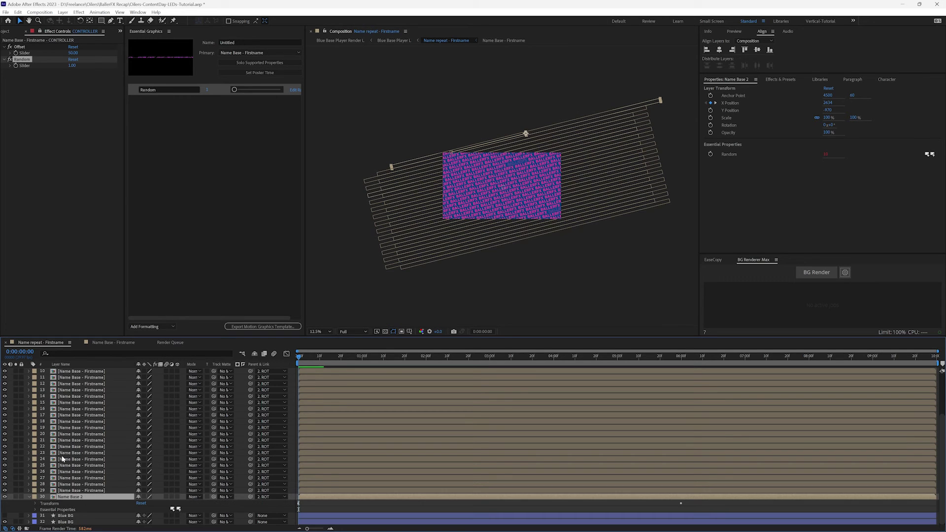
pyautogui.click(35, 510)
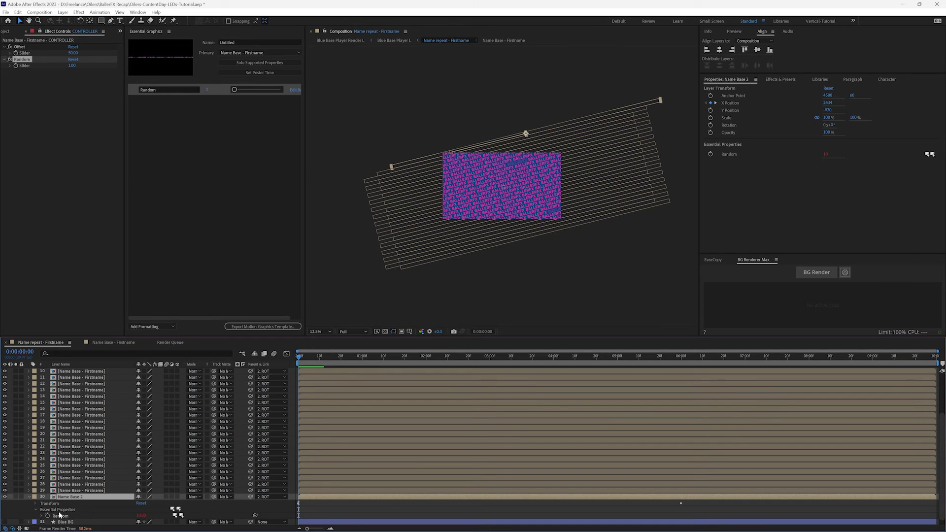
pyautogui.scroll(-1, 87, 456)
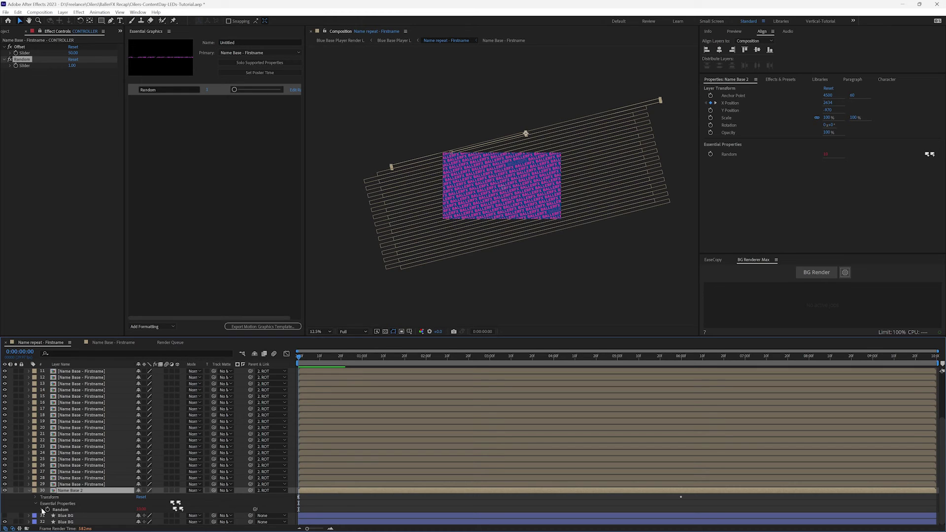
# Compare the Random essential property across the Name Base - Firstname layers 29, 28, 27 and 26.
pyautogui.click(81, 483)
pyautogui.click(29, 483)
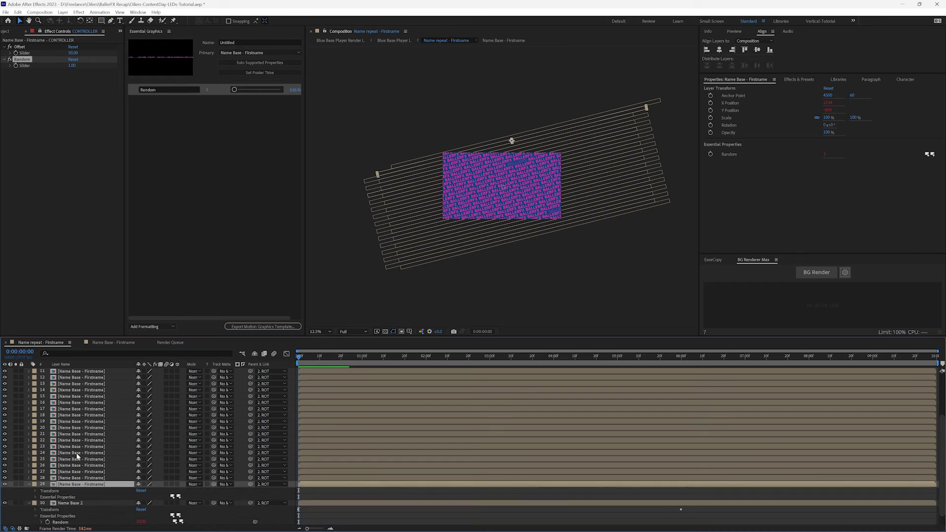
pyautogui.scroll(-2, 78, 457)
pyautogui.click(35, 485)
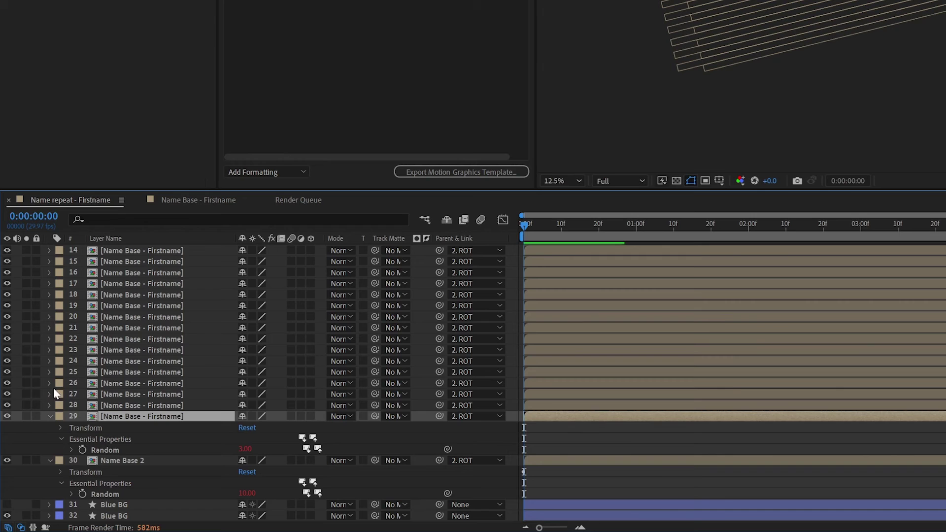
pyautogui.click(50, 405)
pyautogui.click(61, 427)
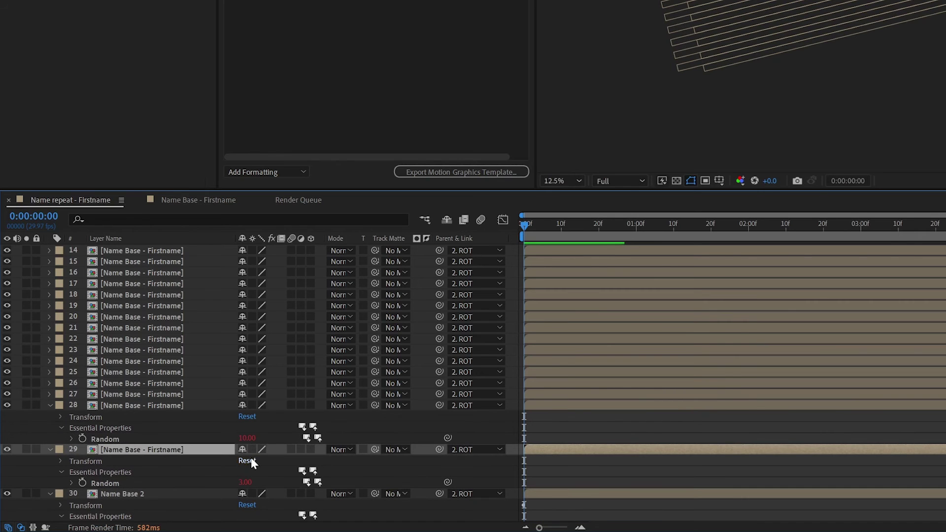
pyautogui.click(50, 394)
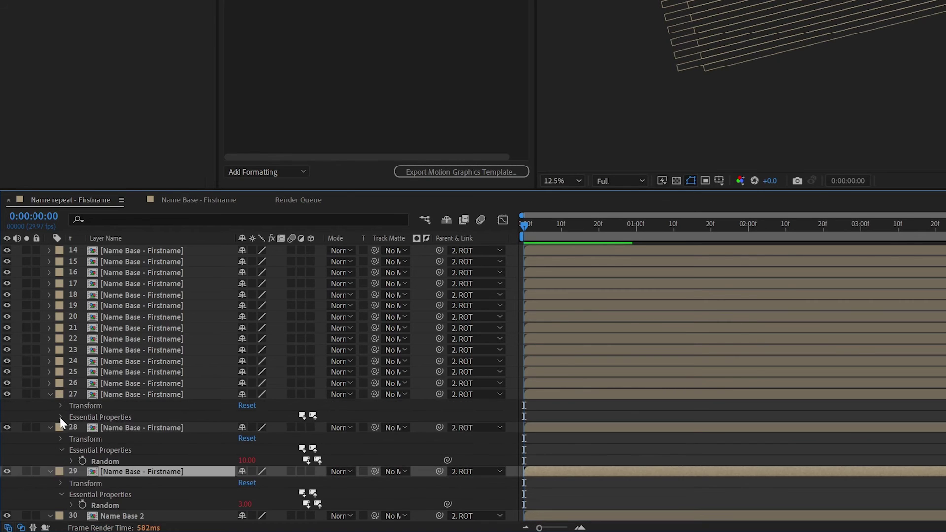
pyautogui.click(61, 416)
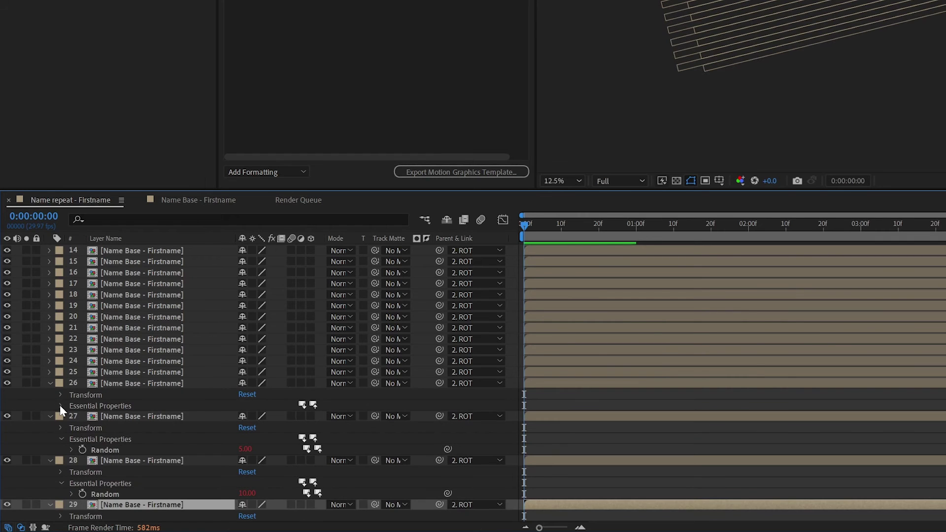
pyautogui.click(61, 407)
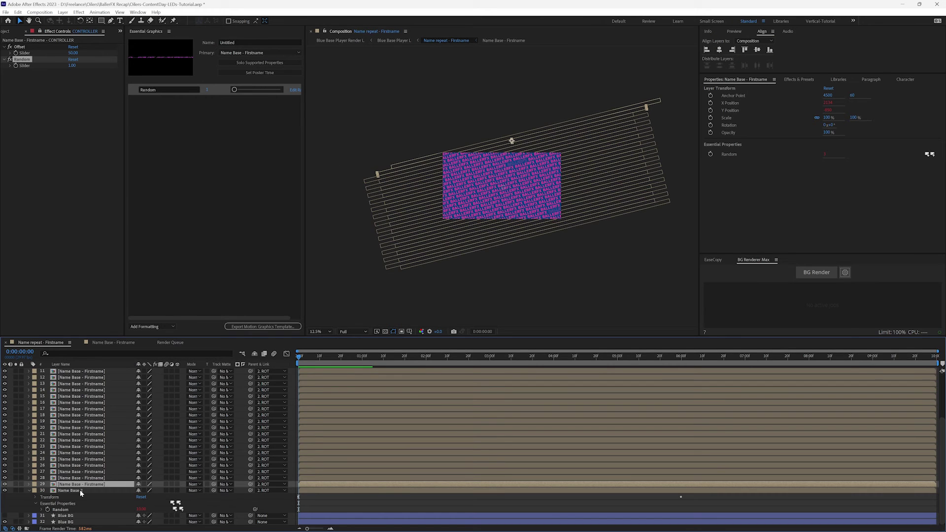
# Replace the expression on the Name Base 2 layer's Random property with one starting with posterizeTime(2);.
pyautogui.click(42, 511)
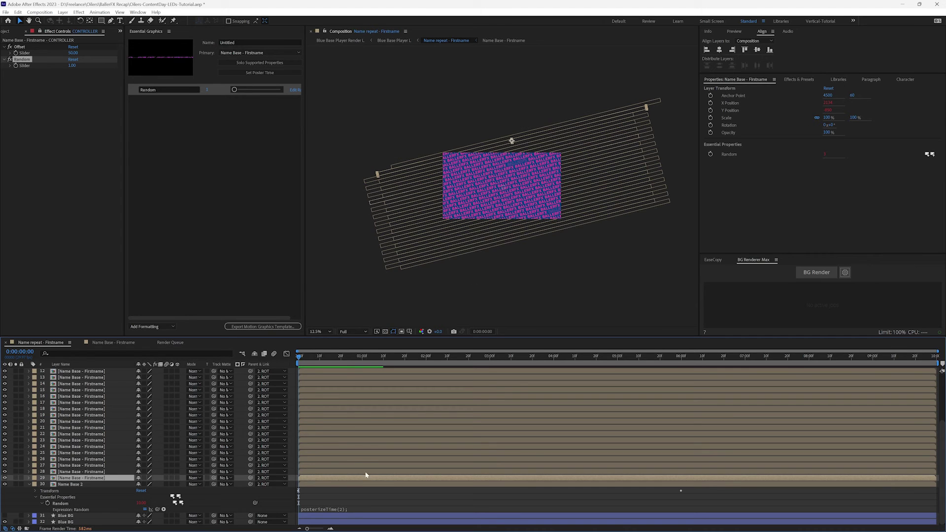
pyautogui.click(345, 484)
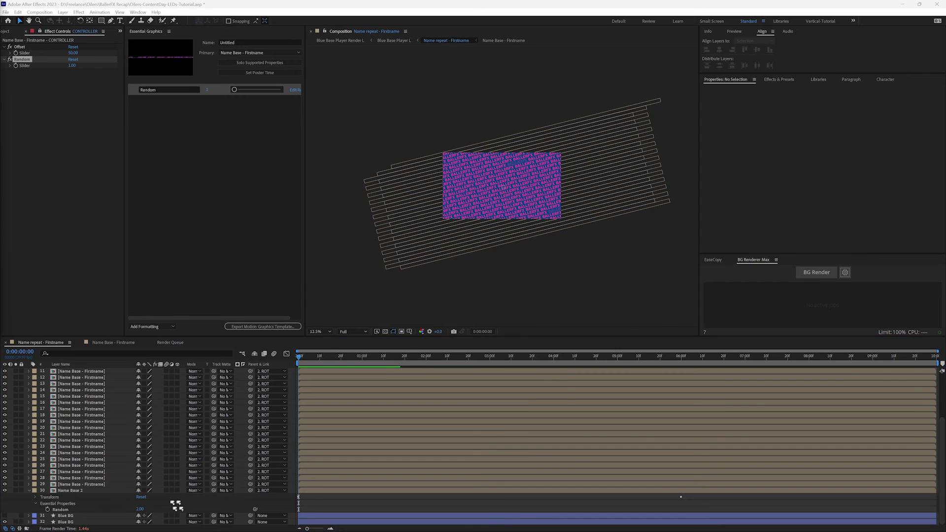
pyautogui.keyDown('alt'); pyautogui.click(48, 511); pyautogui.keyUp('alt')
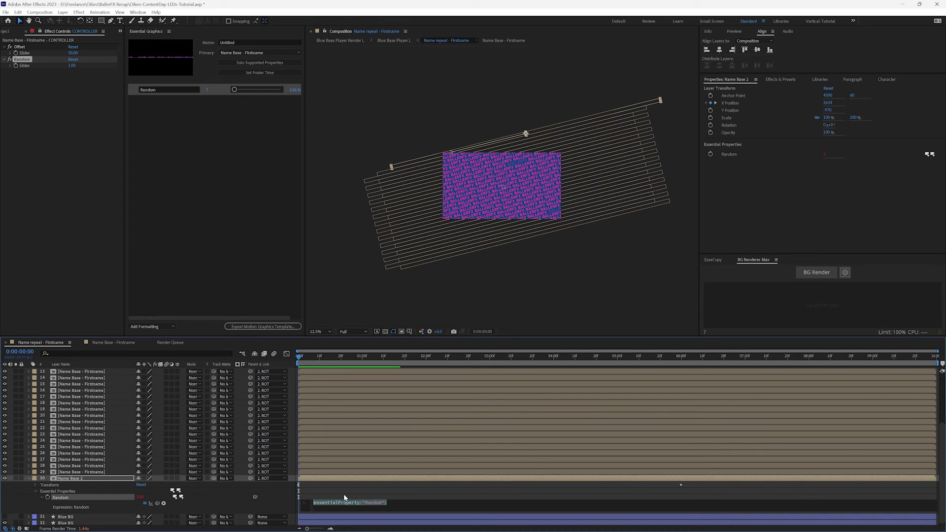
pyautogui.write('post')
# Declare the variable opac in Name Base 2's Random expression with the line var opac = random(1,20);.
pyautogui.write('v')
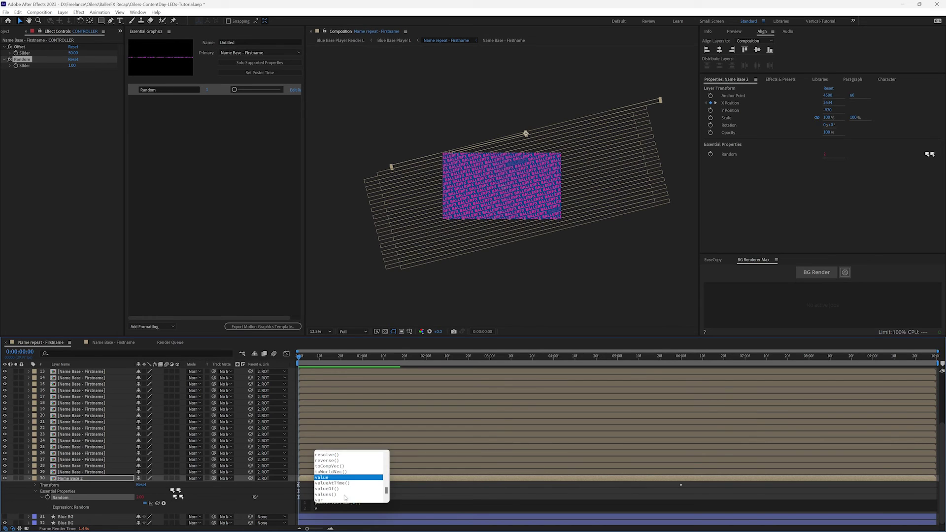
pyautogui.write('ar opac')
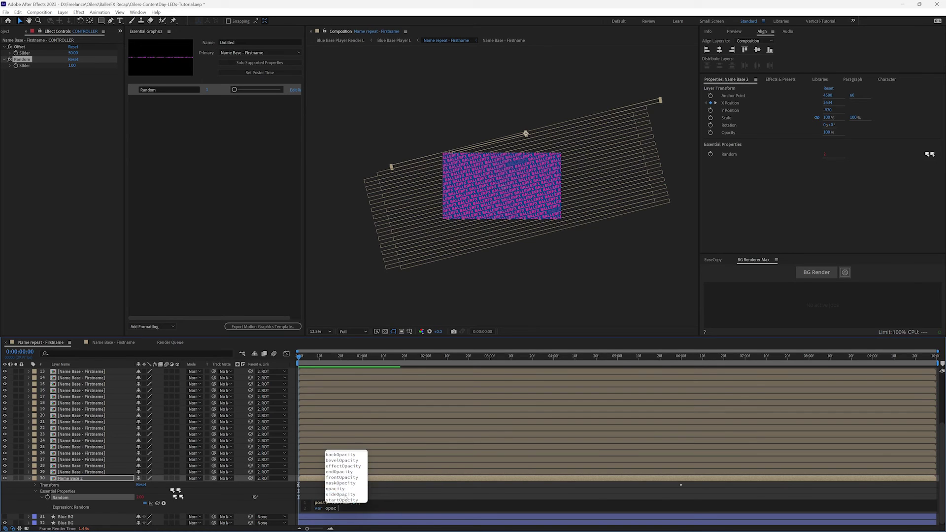
pyautogui.press('Escape')
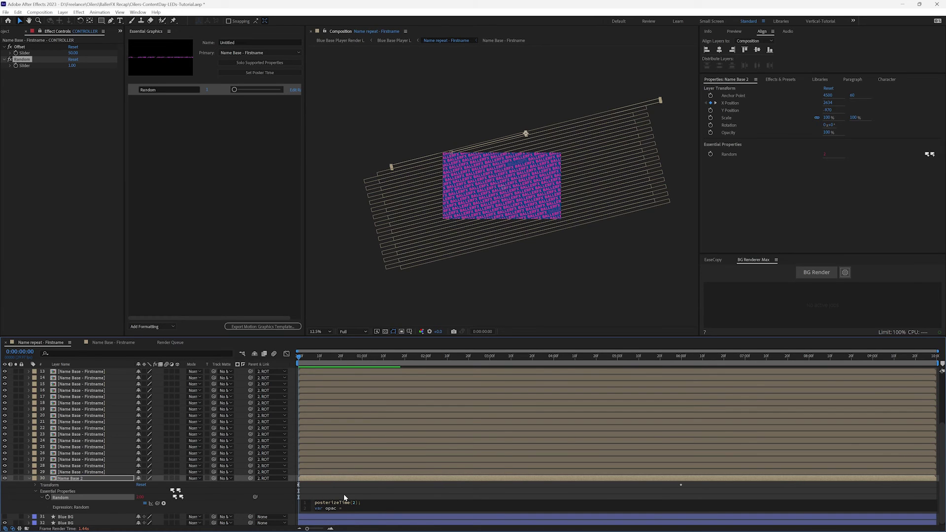
pyautogui.write('=')
pyautogui.write(' rnad')
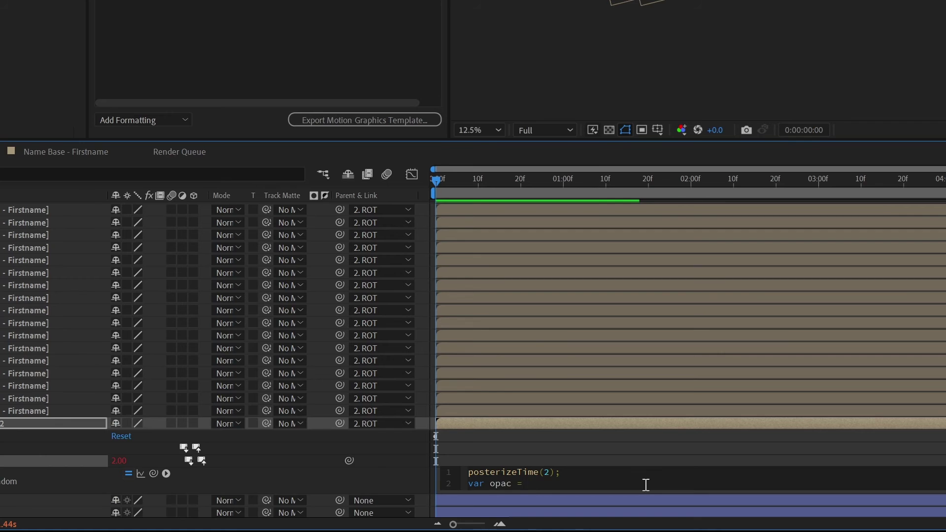
pyautogui.write('om')
pyautogui.press('BackSpace')
pyautogui.press('BackSpace')
pyautogui.press('BackSpace')
pyautogui.press('BackSpace')
pyautogui.press('BackSpace')
pyautogui.press('BackSpace')
pyautogui.write('rand')
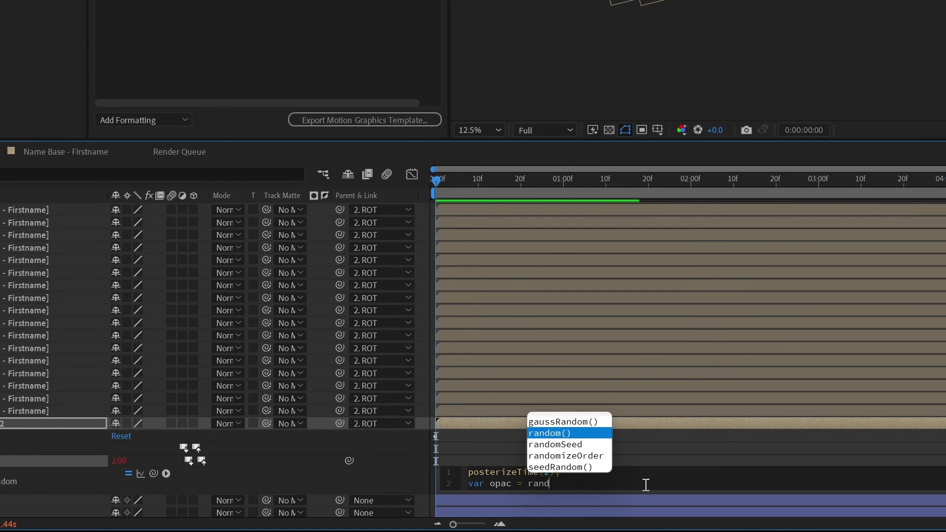
pyautogui.press('Return')
pyautogui.write('1,20')
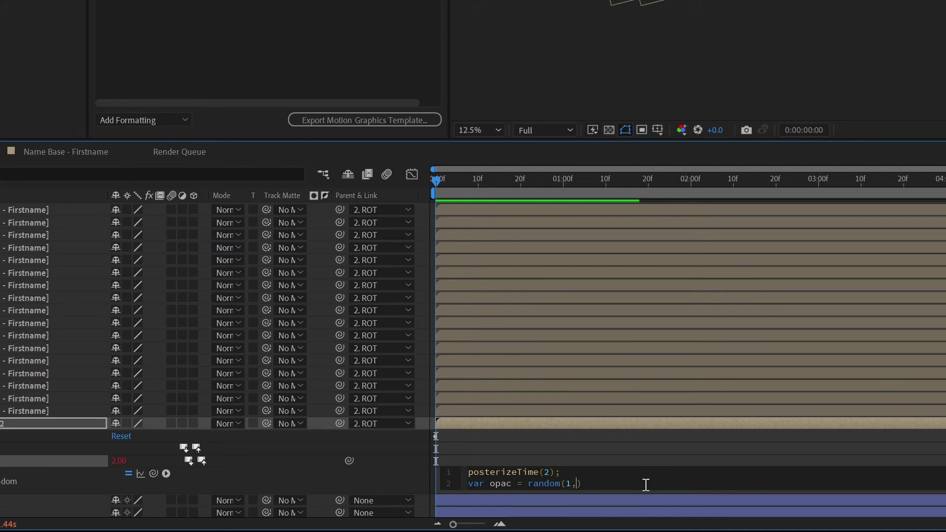
pyautogui.press('End')
pyautogui.write(';')
# Finish the Random expression with a final line returning opac, and apply it to Name Base 2.
pyautogui.press('Return')
pyautogui.press('Return')
pyautogui.write('opac')
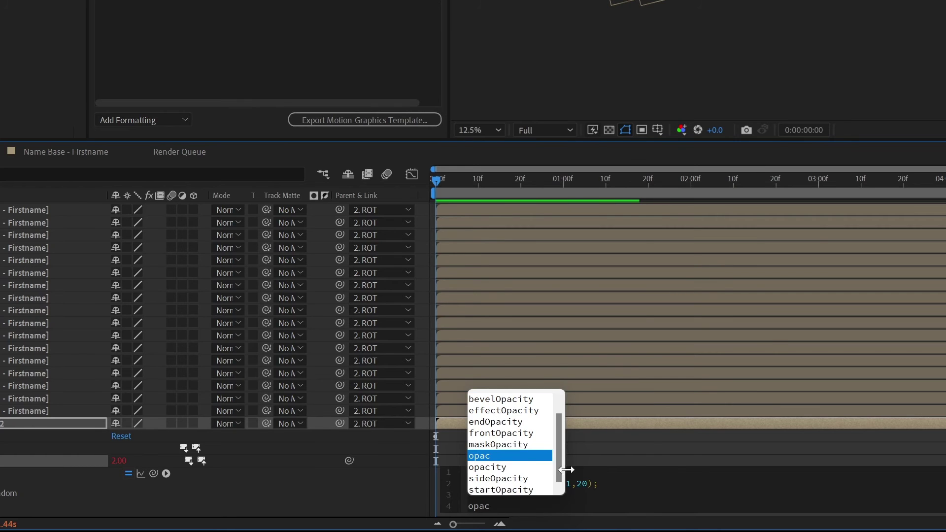
pyautogui.click(386, 486)
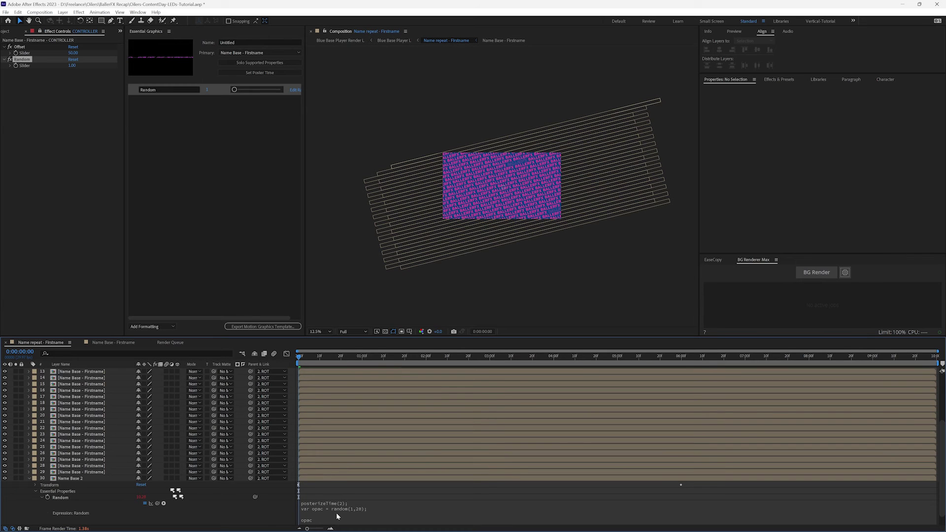
pyautogui.click(552, 497)
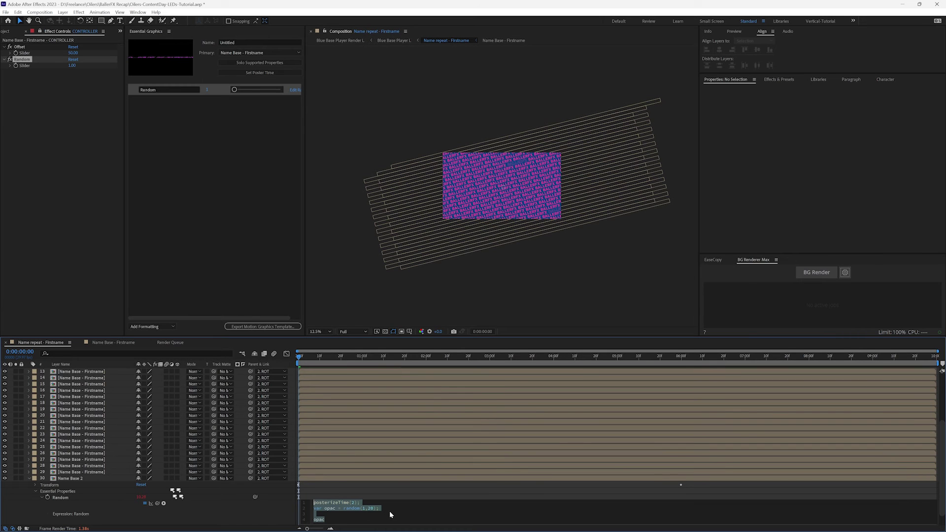
pyautogui.click(366, 514)
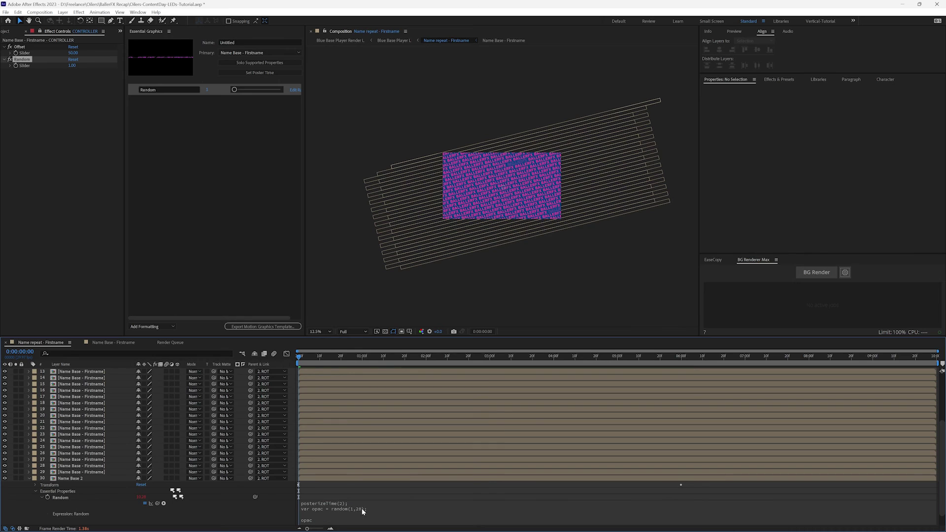
# Open the Name Base - Firstname composition, collapse CONTROLLER, and check where FIRSTNAME layers 22, 1 and 10 sit along the full text row.
pyautogui.doubleClick(87, 478)
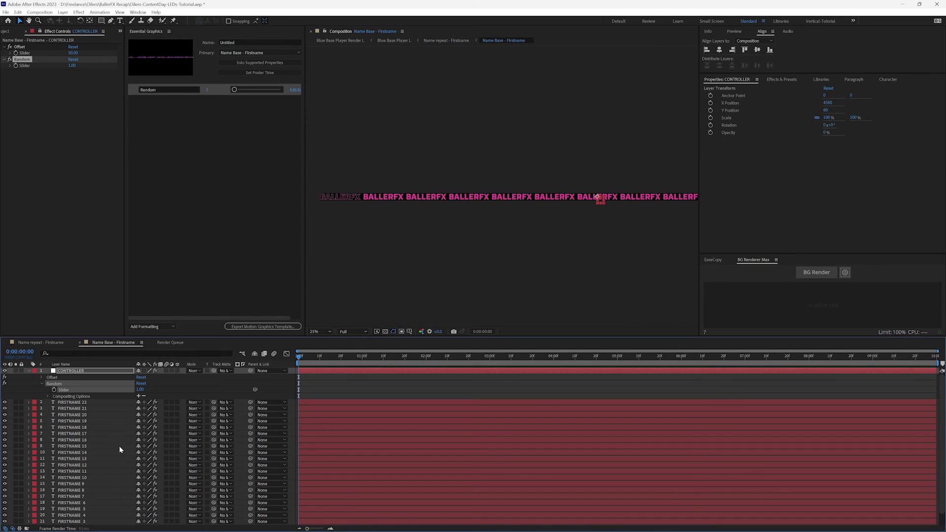
pyautogui.click(29, 371)
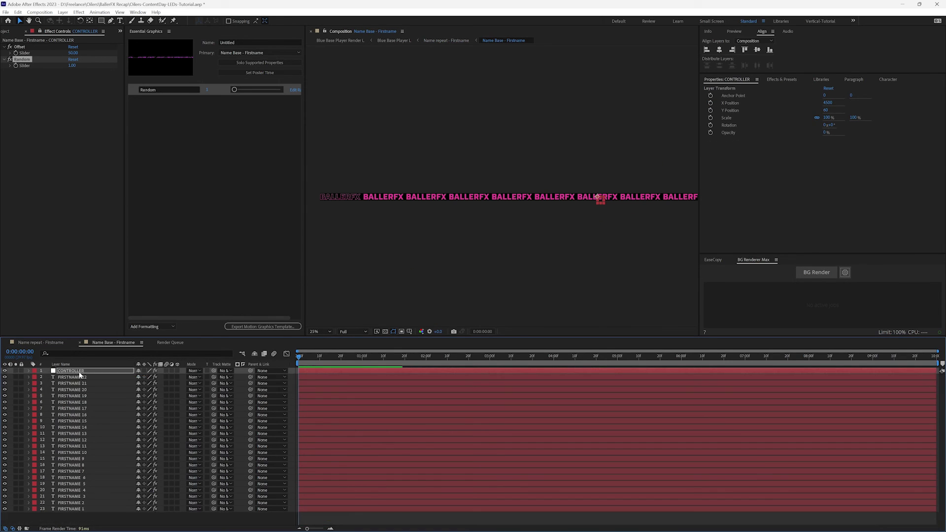
pyautogui.click(77, 377)
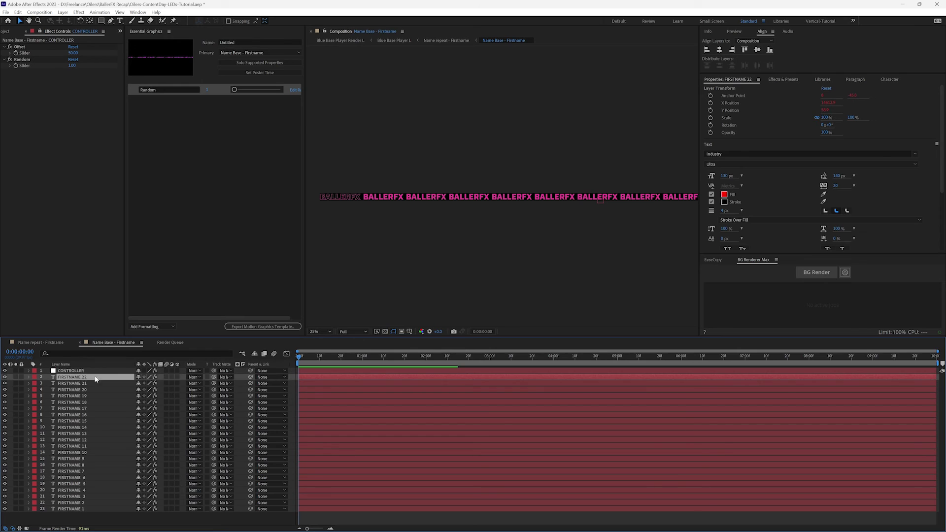
pyautogui.click(80, 510)
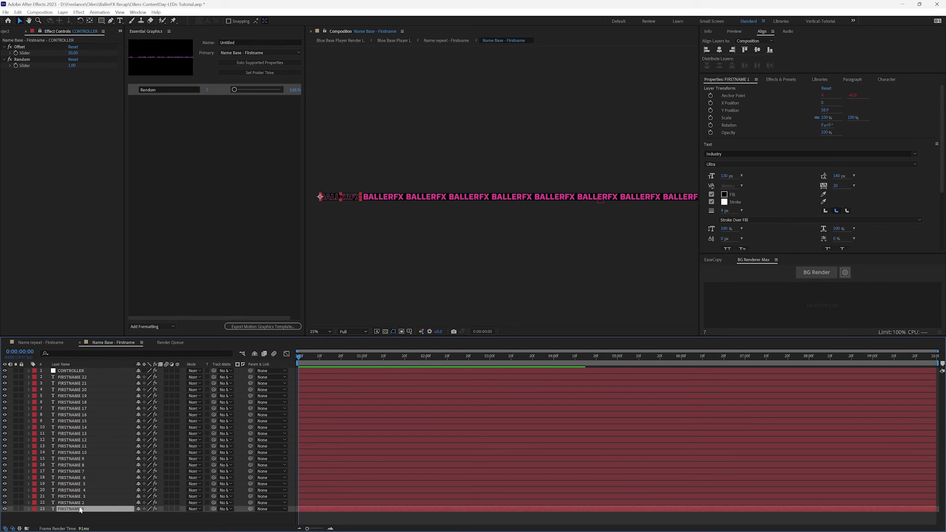
pyautogui.click(83, 377)
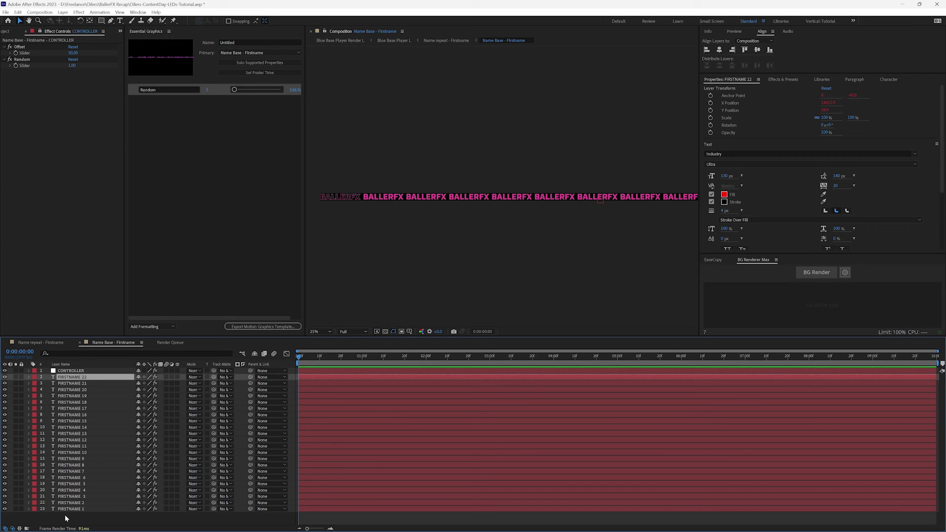
pyautogui.scroll(-4, 532, 187)
pyautogui.moveTo(583, 190); pyautogui.dragTo(496, 215)
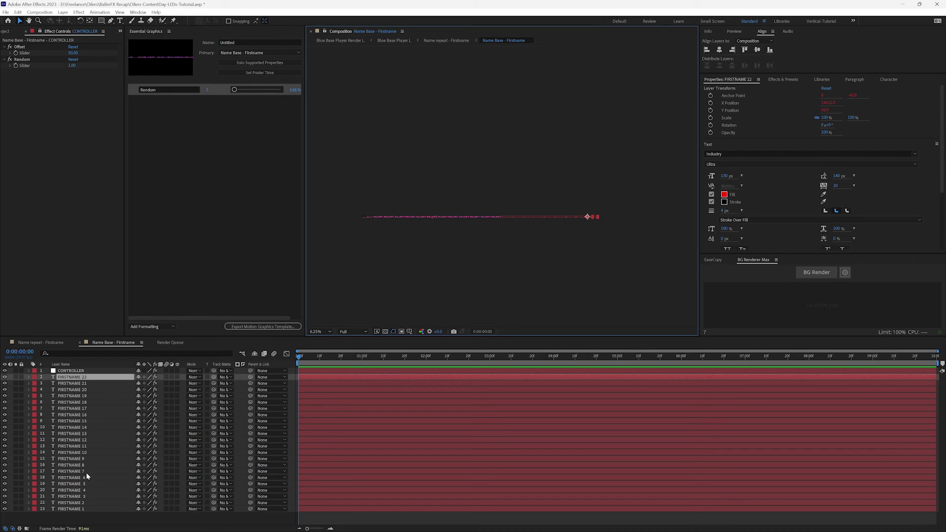
pyautogui.click(71, 453)
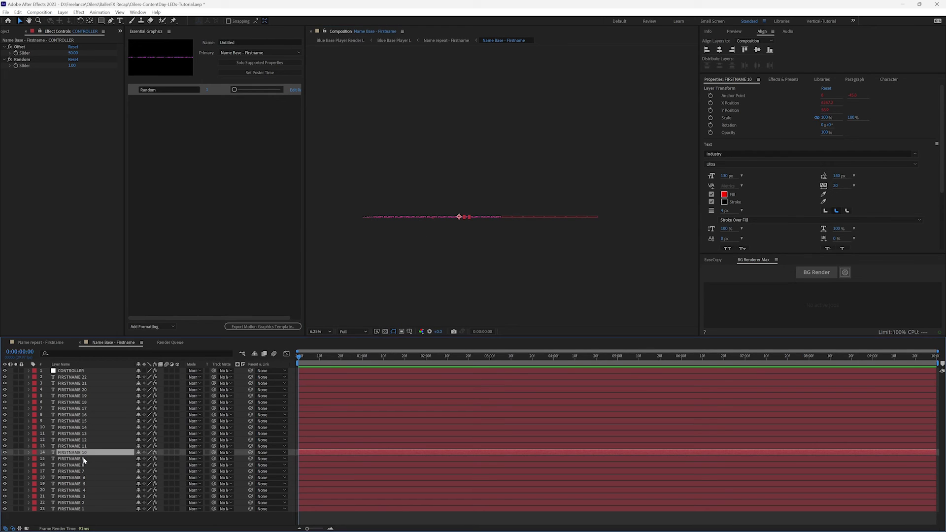
# Return to the Name repeat - Firstname composition and change Name Base 2's Random expression to use random(1,22).
pyautogui.click(46, 343)
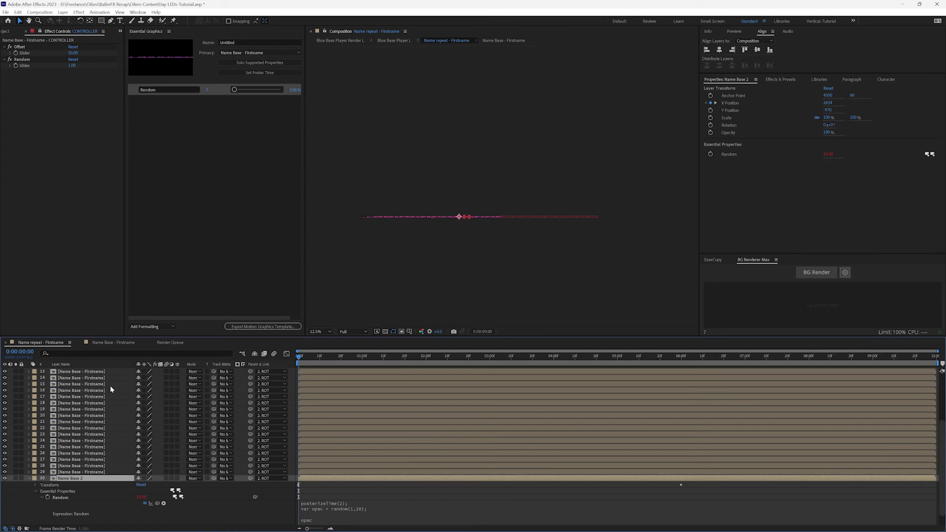
pyautogui.click(358, 514)
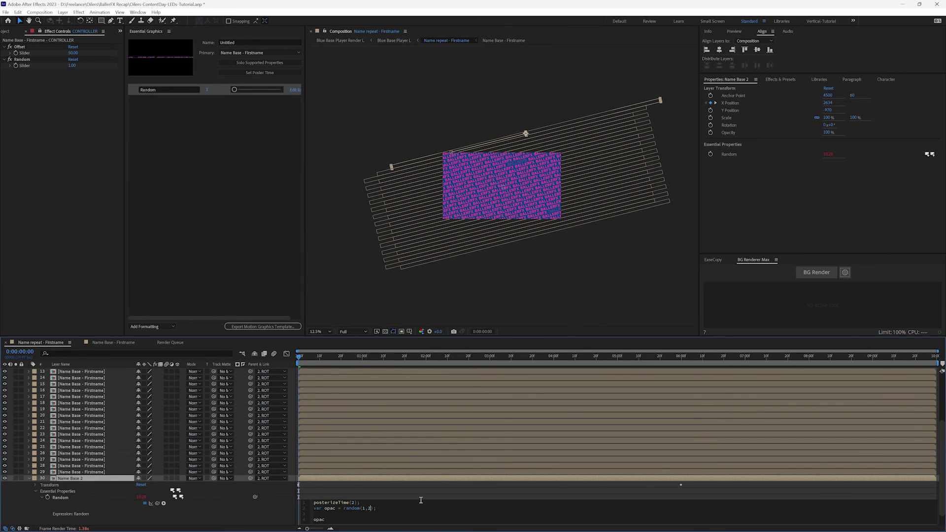
pyautogui.click(257, 512)
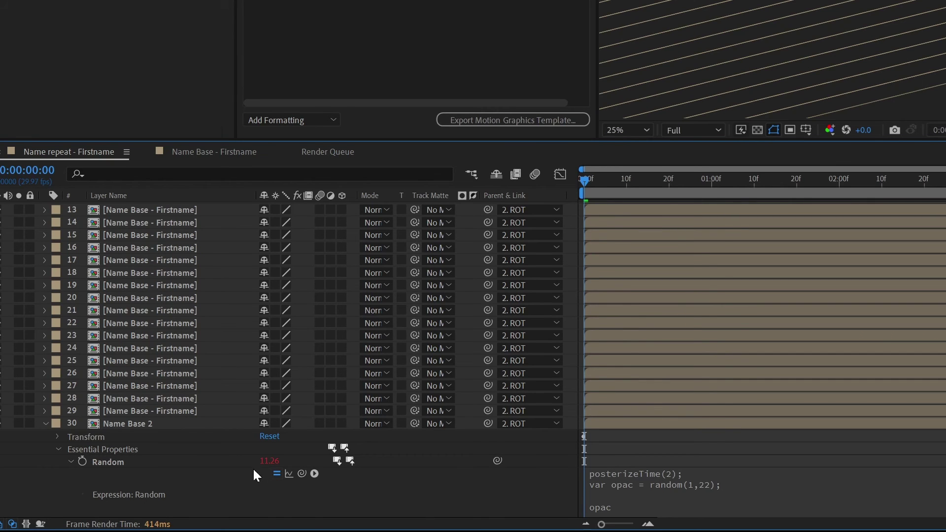
# Round the random value in Name Base 2's Random expression, making the line var opac = Math.round(random(1,22));.
pyautogui.click(679, 488)
pyautogui.click(674, 484)
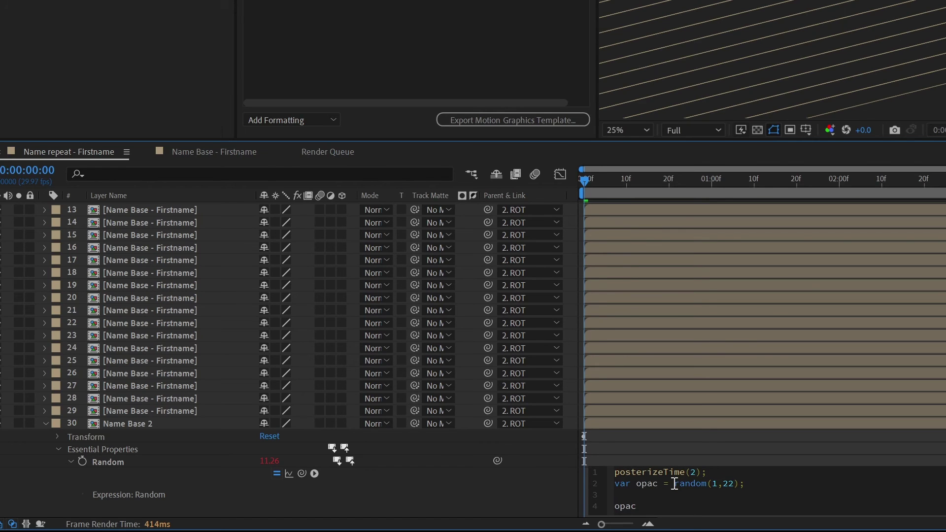
pyautogui.write('Math.round')
pyautogui.press('Return')
pyautogui.press('BackSpace')
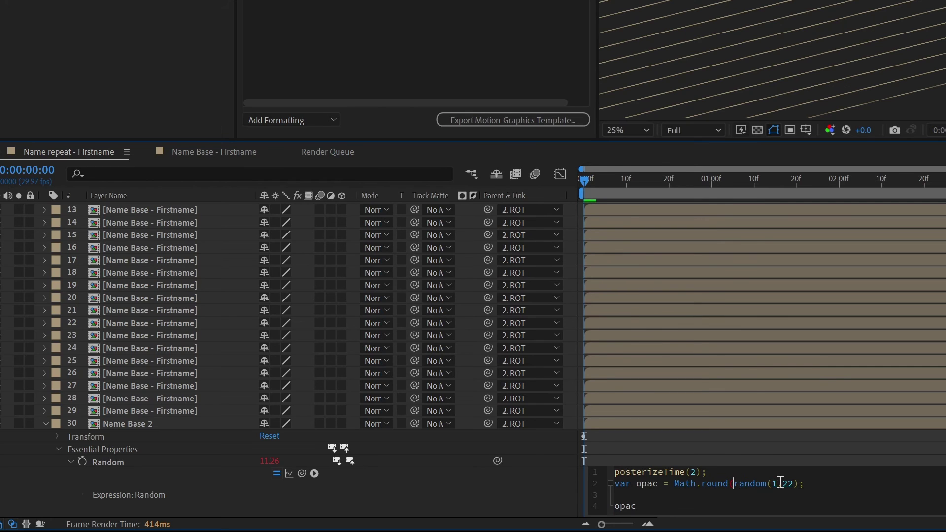
pyautogui.click(798, 483)
pyautogui.write(')')
pyautogui.click(540, 489)
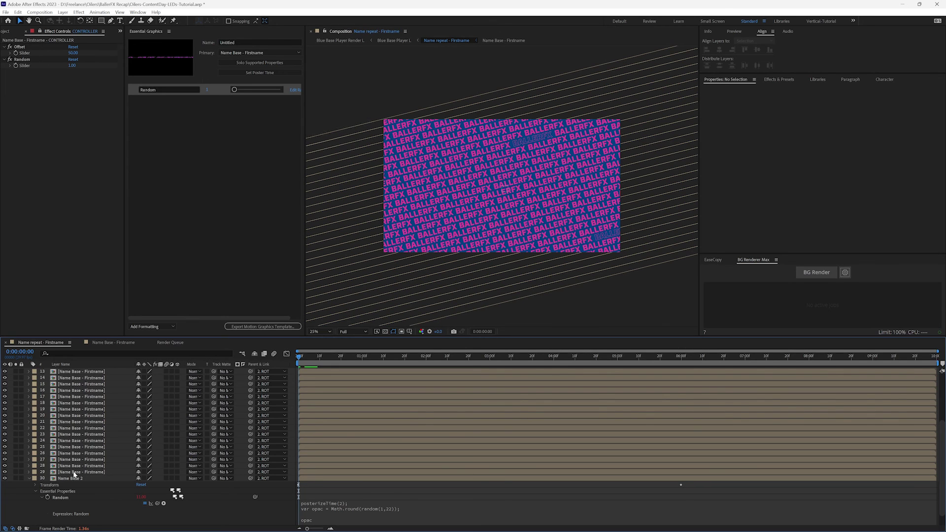
# Bring up the Copy Expression Only command for Name Base 2's Random property, then collapse that layer's properties.
pyautogui.rightClick(68, 498)
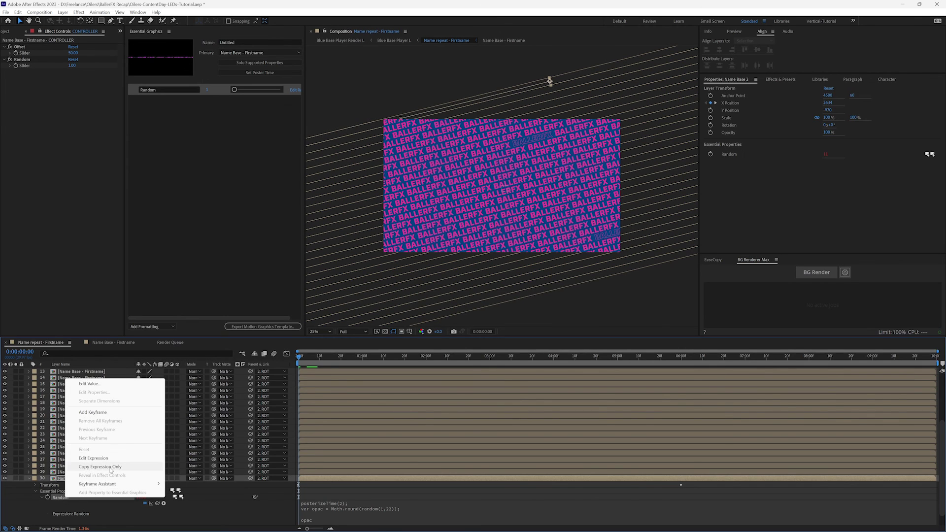
pyautogui.click(178, 506)
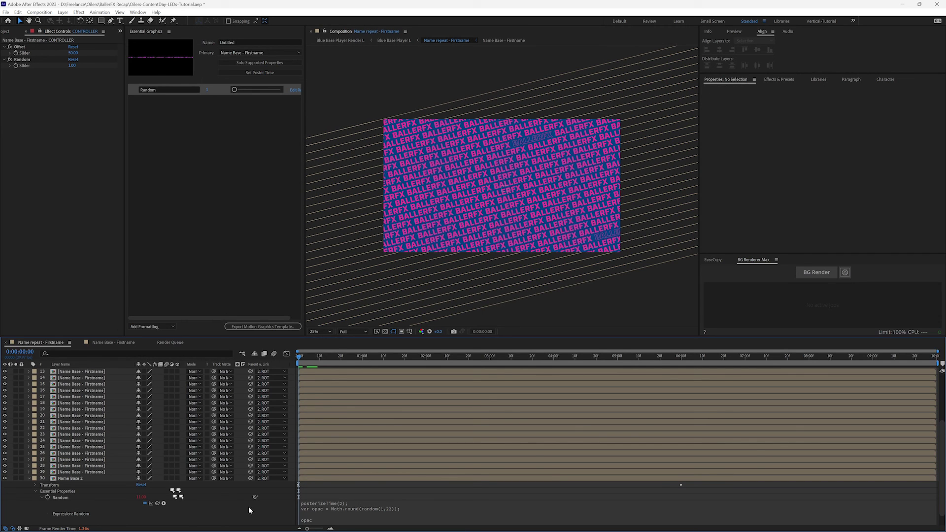
pyautogui.scroll(-1, 358, 505)
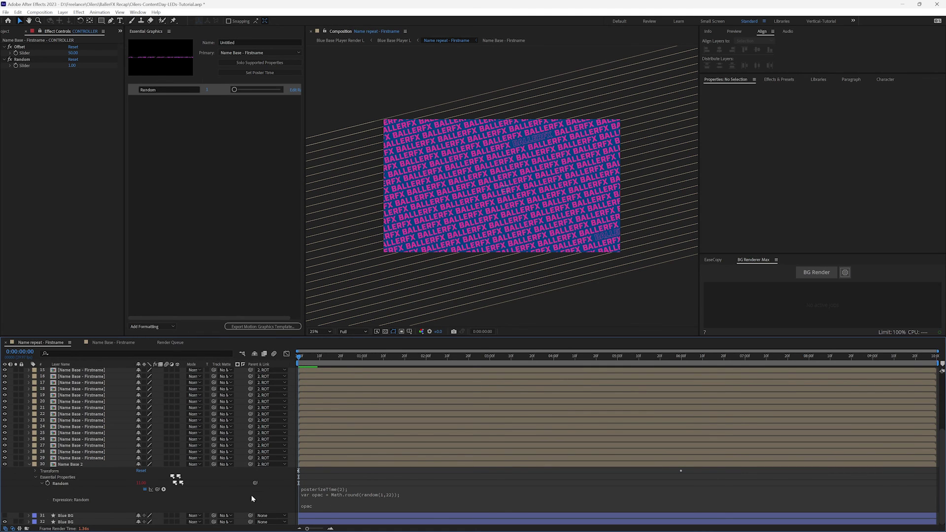
pyautogui.click(62, 458)
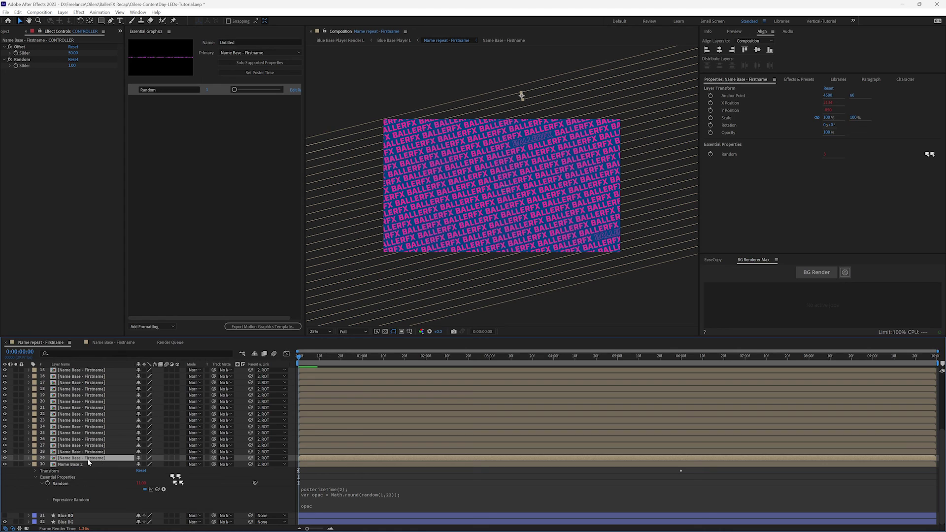
pyautogui.click(28, 464)
# Inspect the expression on the Random essential property of Name Base - Firstname layer 11, then collapse its properties.
pyautogui.scroll(1, 22, 384)
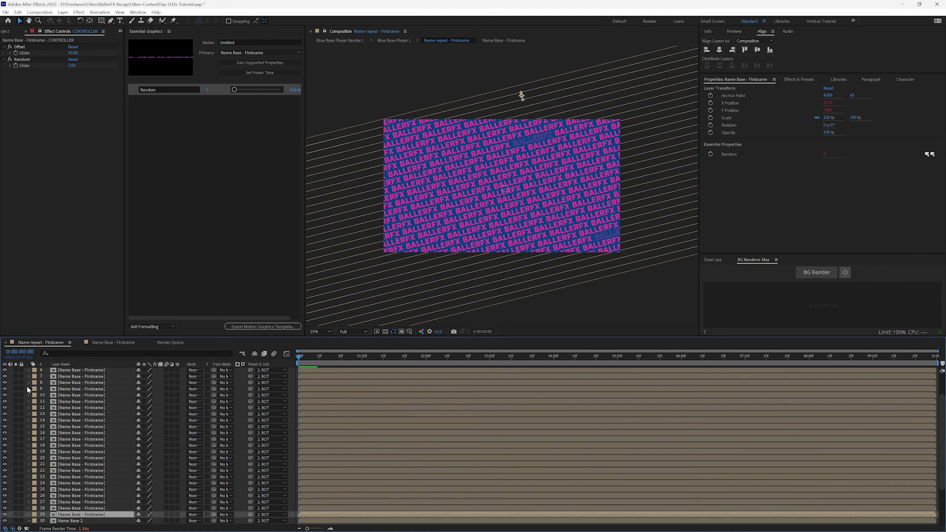
pyautogui.click(28, 402)
pyautogui.click(36, 415)
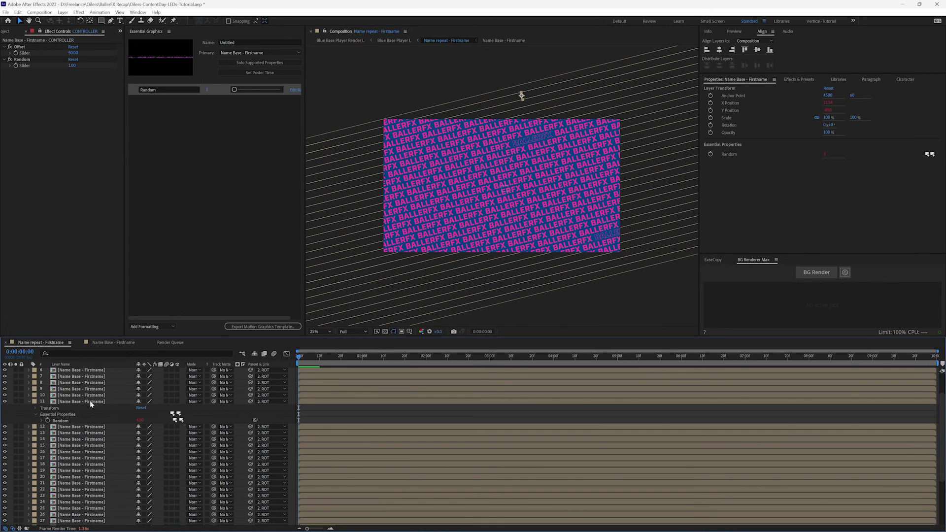
pyautogui.click(65, 422)
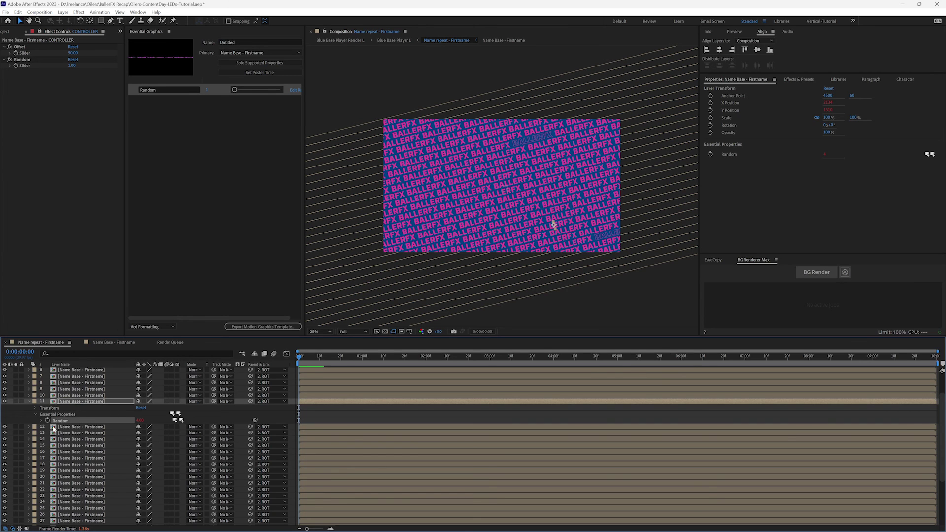
pyautogui.keyDown('alt'); pyautogui.click(45, 420); pyautogui.keyUp('alt')
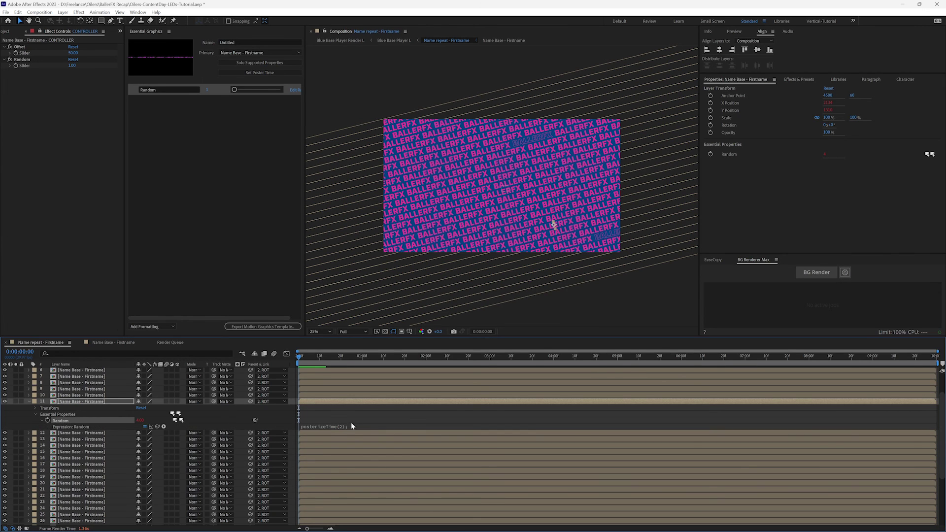
pyautogui.click(317, 427)
pyautogui.press('KP_Enter')
pyautogui.press('u')
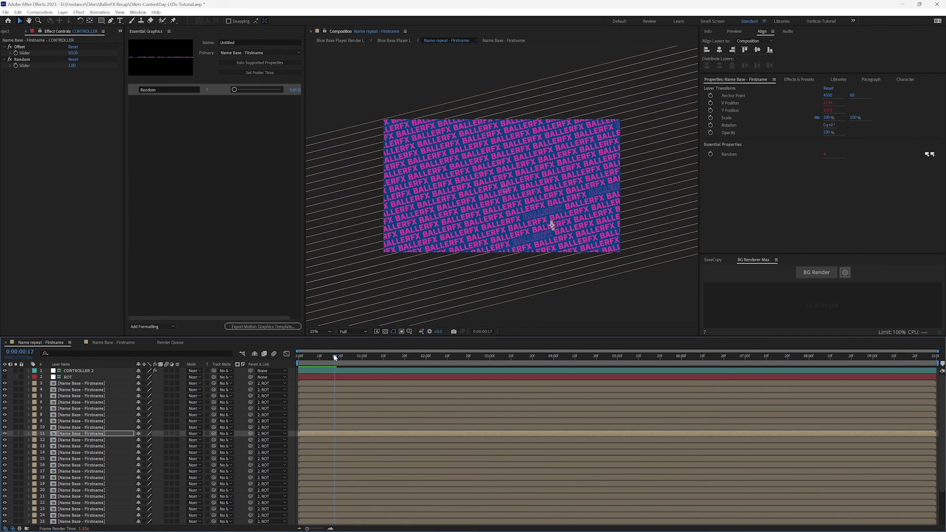